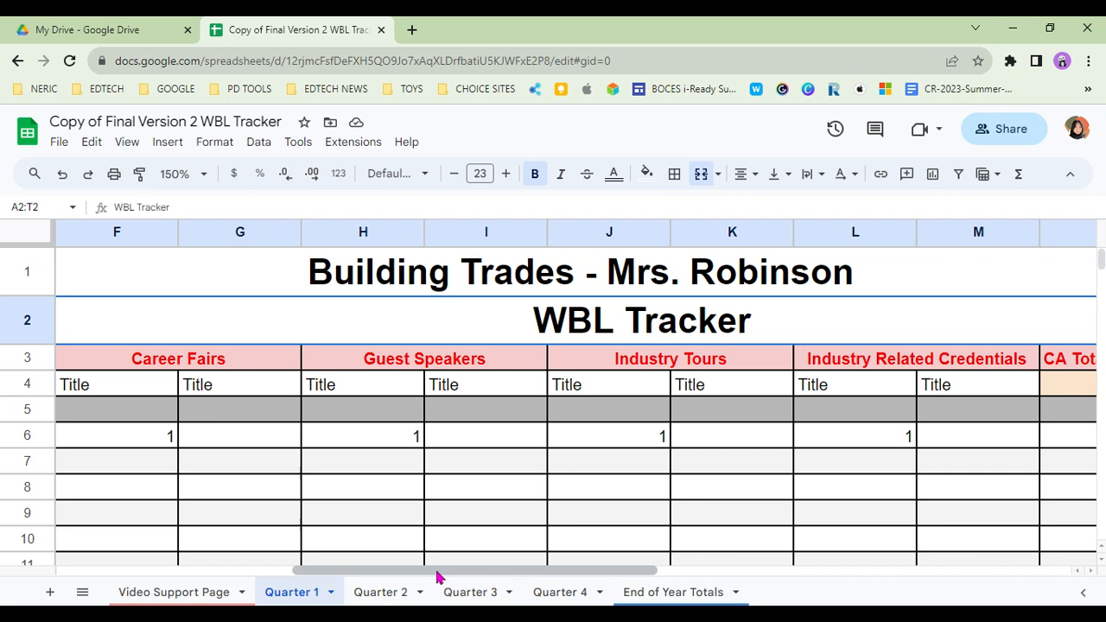
Step: Review the student rows on the Quarter 1, Quarter 3 and Quarter 4 sheets
{"action": "left_click_drag", "start_coordinate": [436, 577], "coordinate": [193, 559]}
{"action": "scroll", "coordinate": [448, 433], "scroll_direction": "down", "scroll_amount": 1}
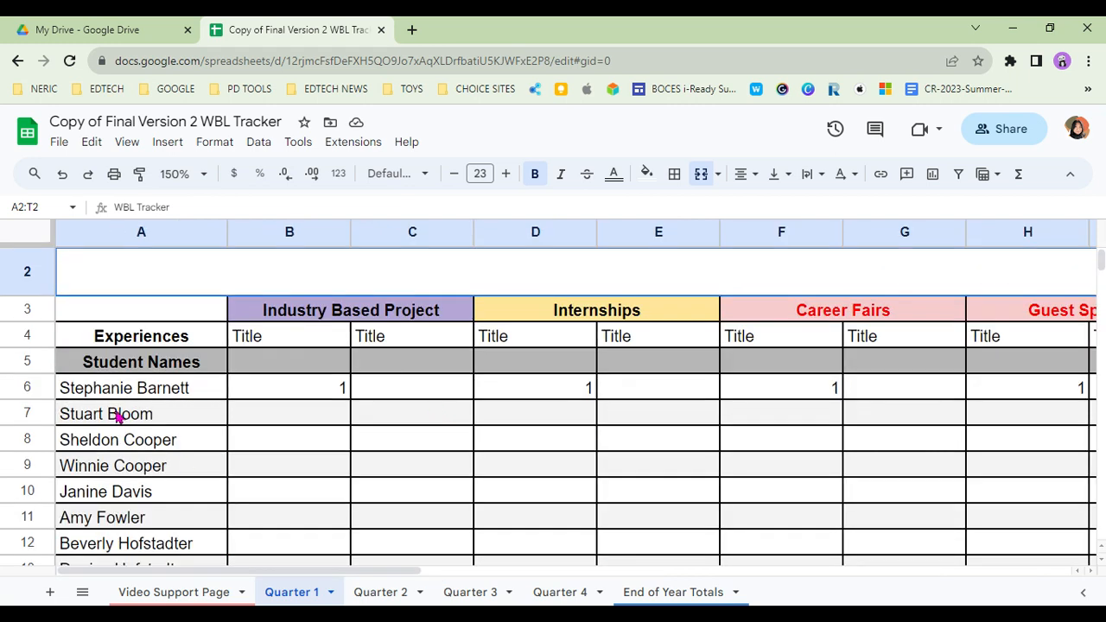
{"action": "left_click", "coordinate": [211, 391]}
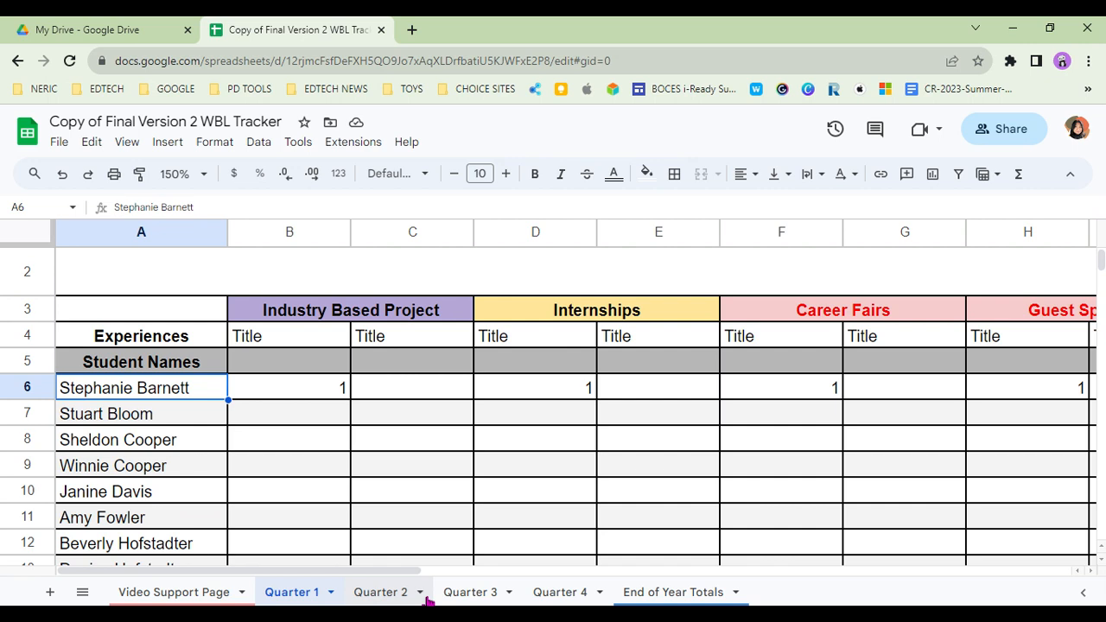
{"action": "left_click", "coordinate": [474, 593]}
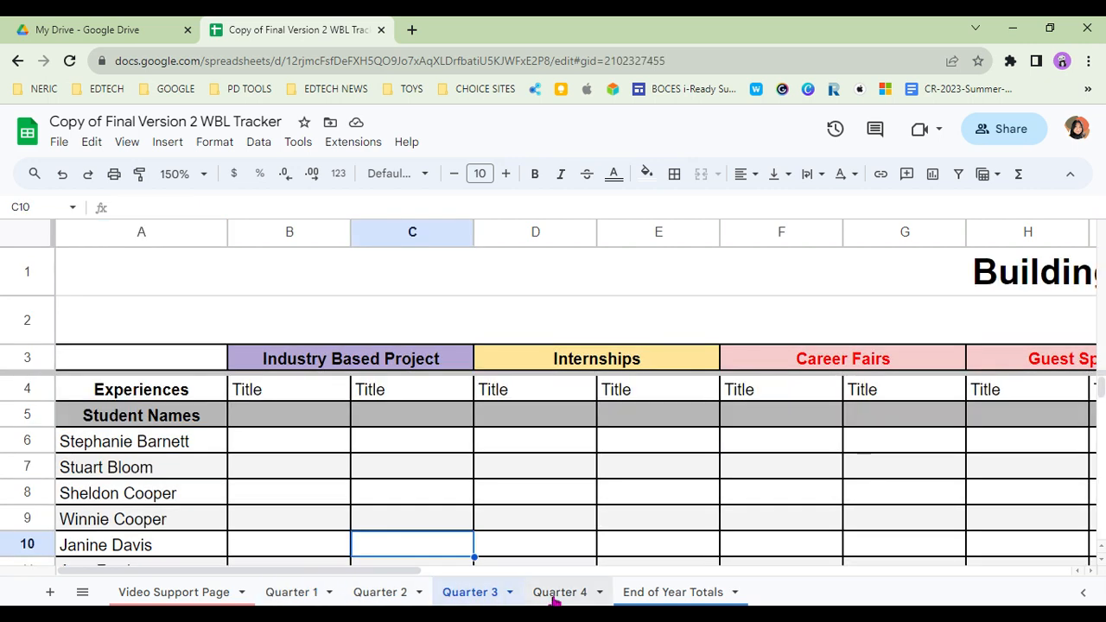
{"action": "left_click", "coordinate": [562, 592]}
{"action": "left_click", "coordinate": [467, 593]}
{"action": "left_click", "coordinate": [551, 594]}
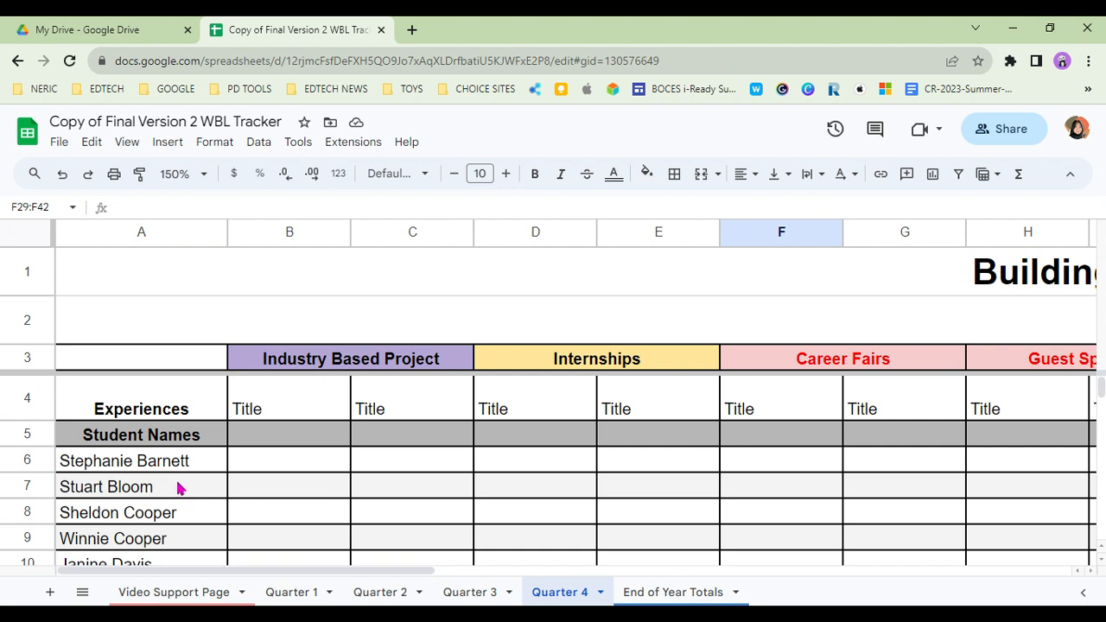
{"action": "scroll", "coordinate": [177, 489], "scroll_direction": "down", "scroll_amount": 1}
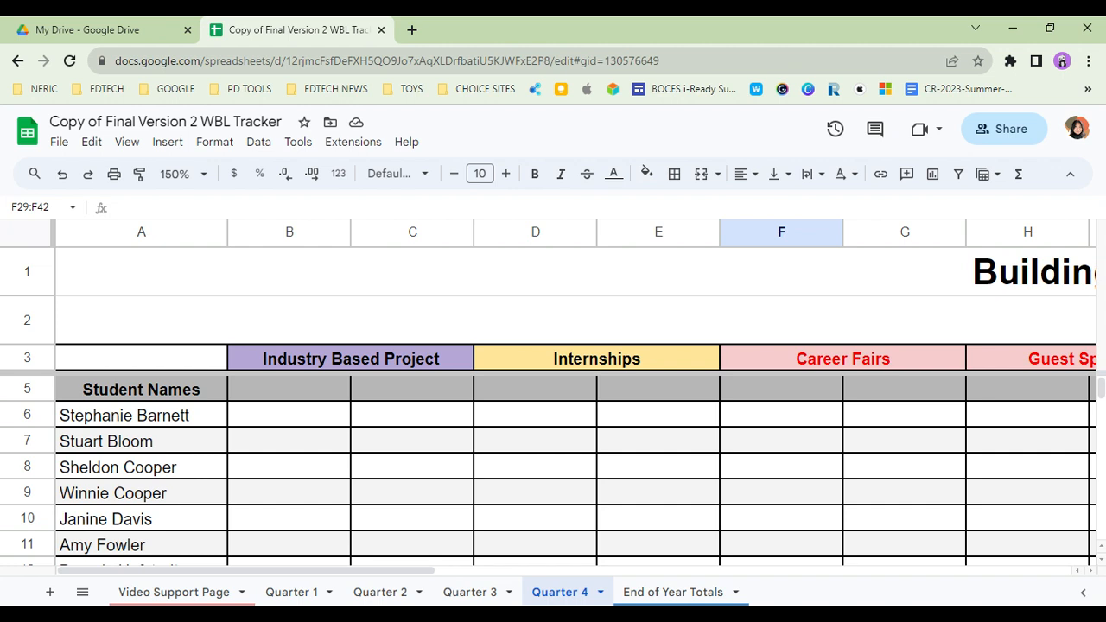
Step: Apply strikethrough to the whole first student row, row 6, on the Quarter 3 sheet
{"action": "left_click", "coordinate": [472, 592]}
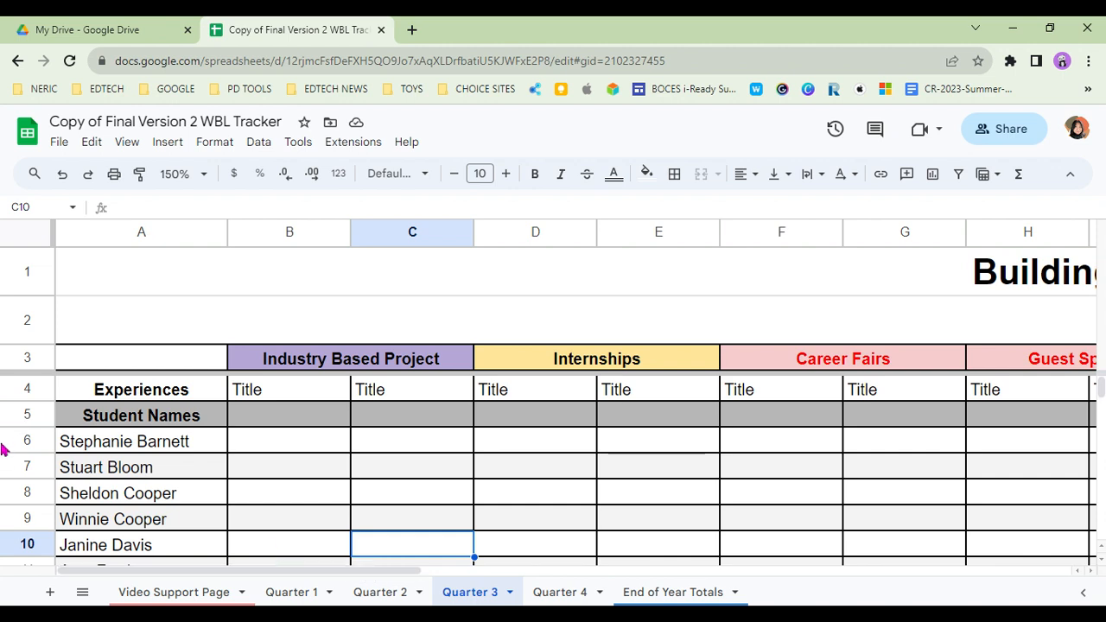
{"action": "left_click", "coordinate": [145, 448]}
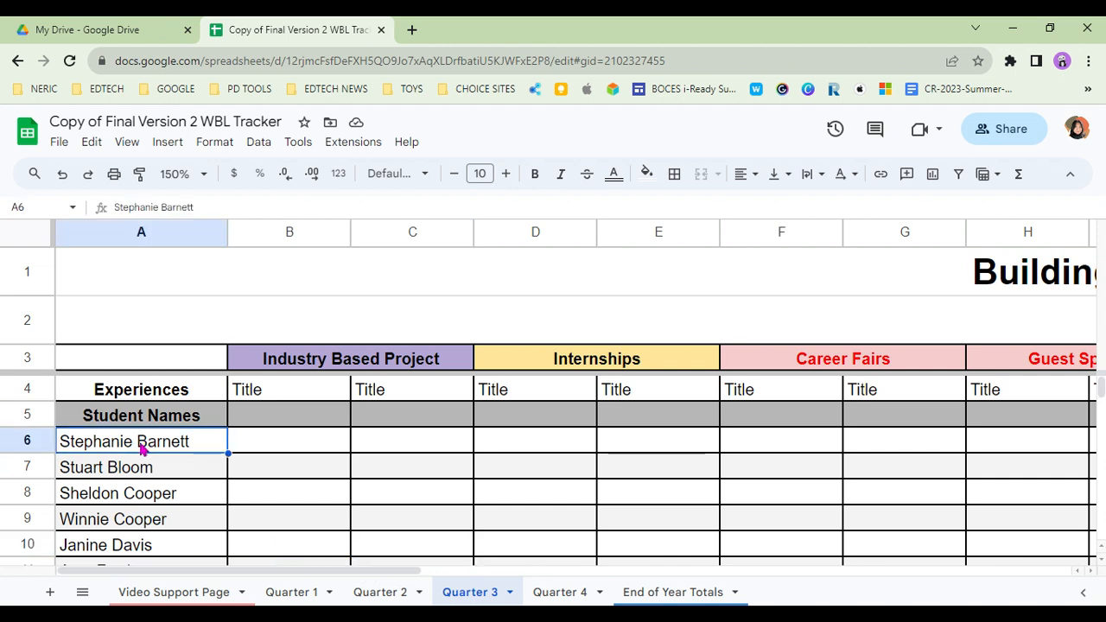
{"action": "left_click", "coordinate": [27, 441]}
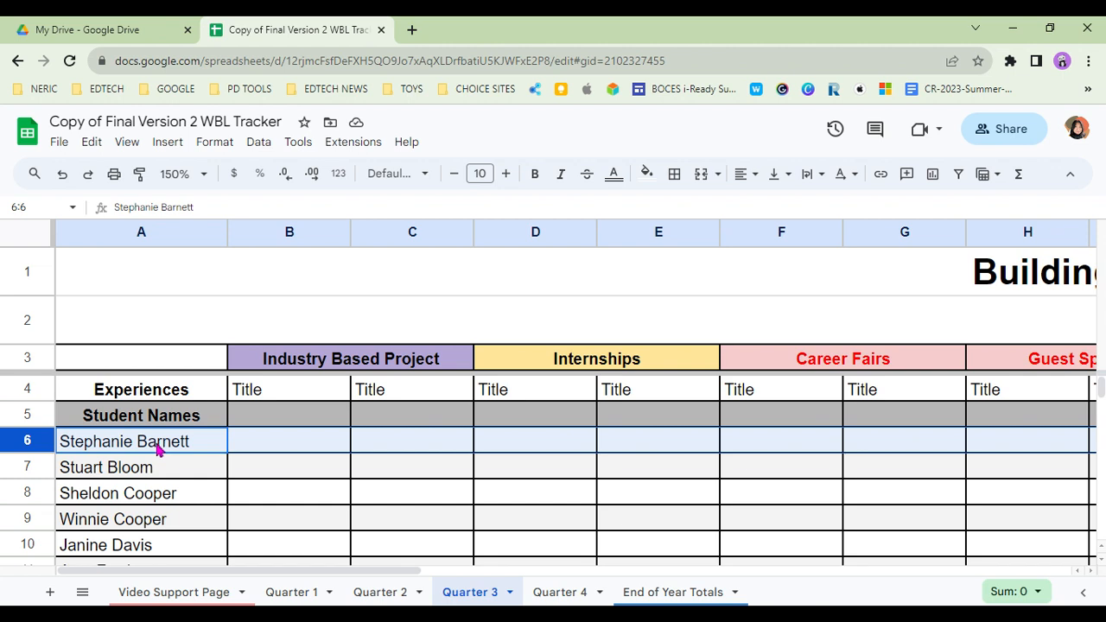
{"action": "left_click", "coordinate": [417, 154]}
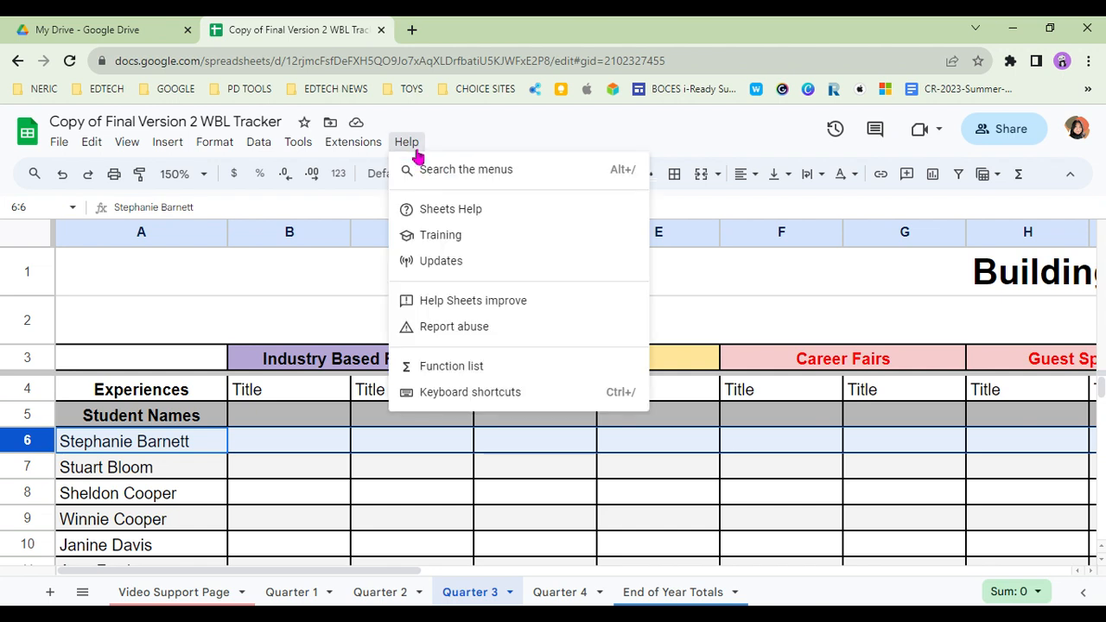
{"action": "left_click", "coordinate": [570, 180]}
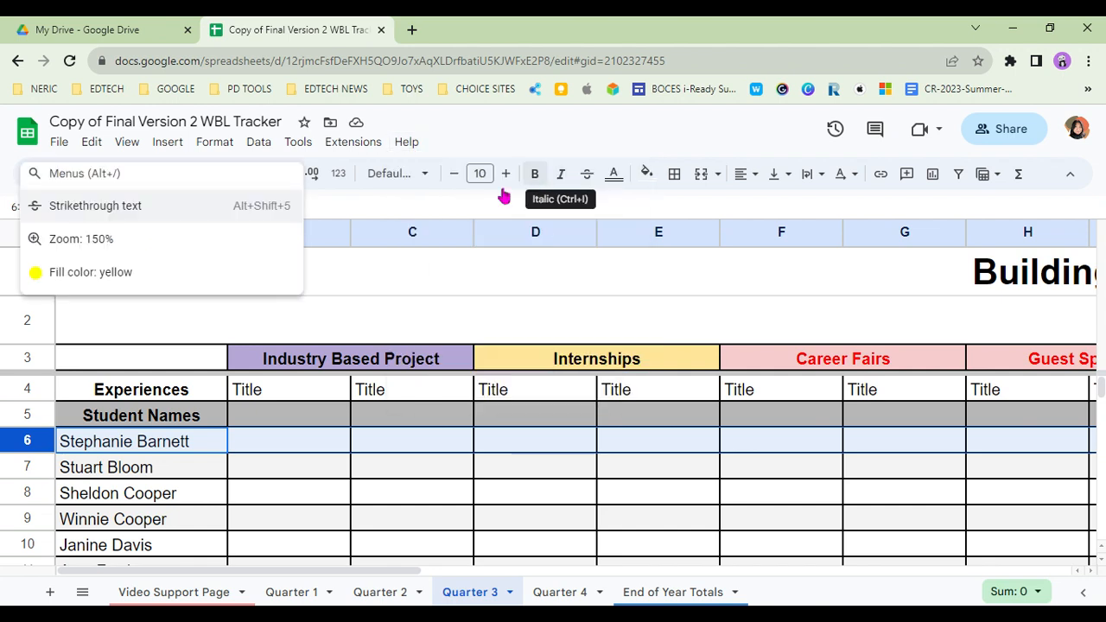
{"action": "type", "text": "strike"}
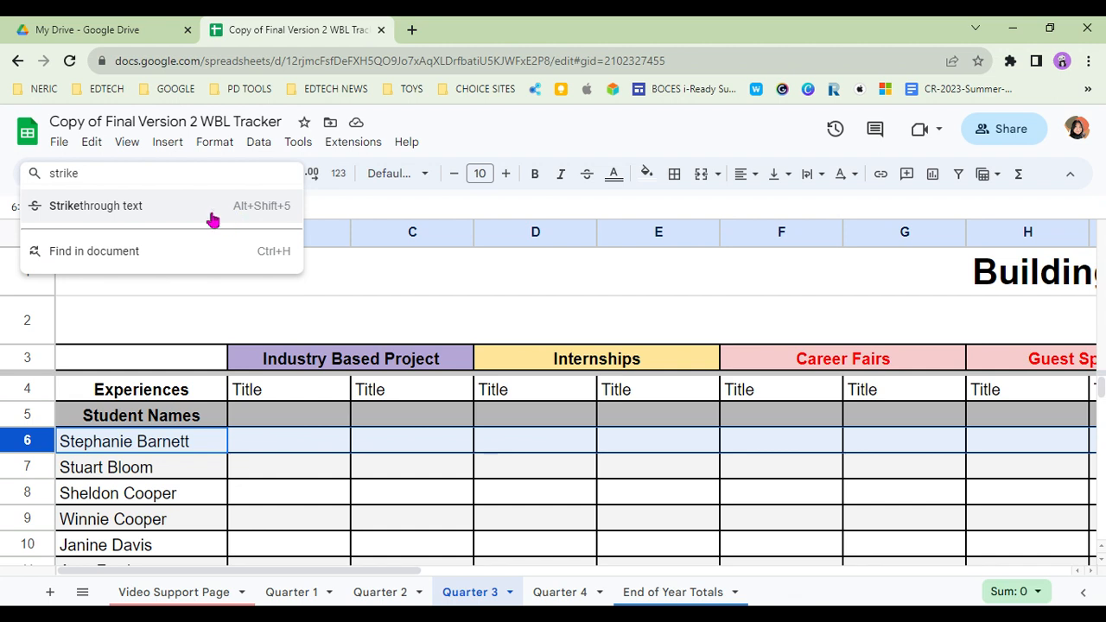
{"action": "left_click", "coordinate": [140, 216]}
Step: Enter 0 in cell B6 of the Quarter 3 sheet and fill it across to M6
{"action": "scroll", "coordinate": [177, 419], "scroll_direction": "down", "scroll_amount": 1}
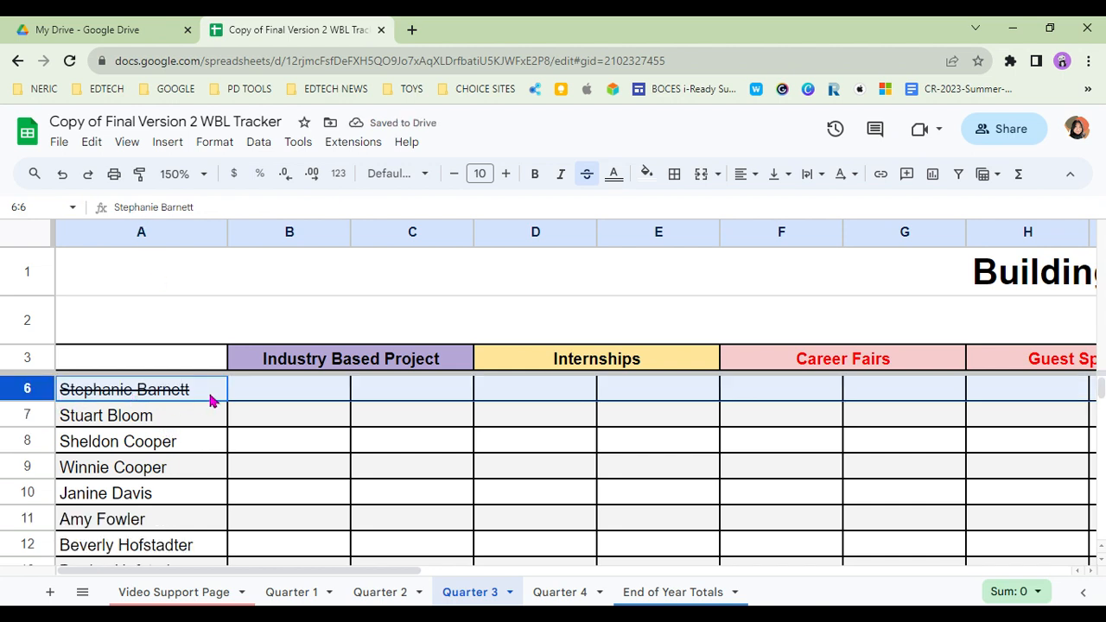
{"action": "left_click", "coordinate": [261, 398]}
{"action": "scroll", "coordinate": [260, 406], "scroll_direction": "up", "scroll_amount": 1}
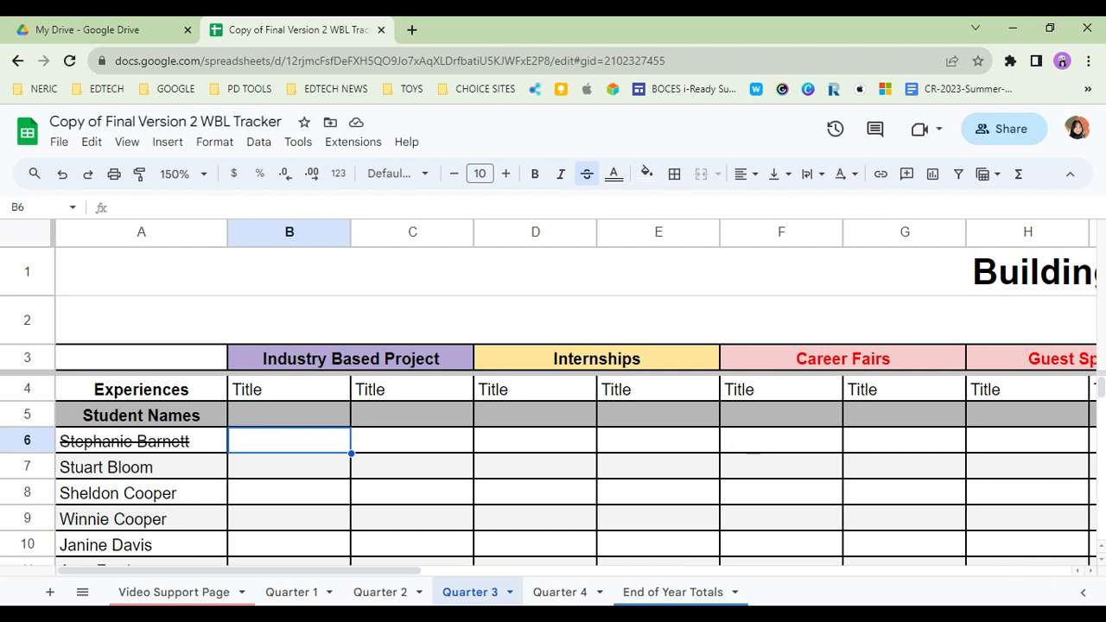
{"action": "type", "text": "0"}
{"action": "key", "text": "Return"}
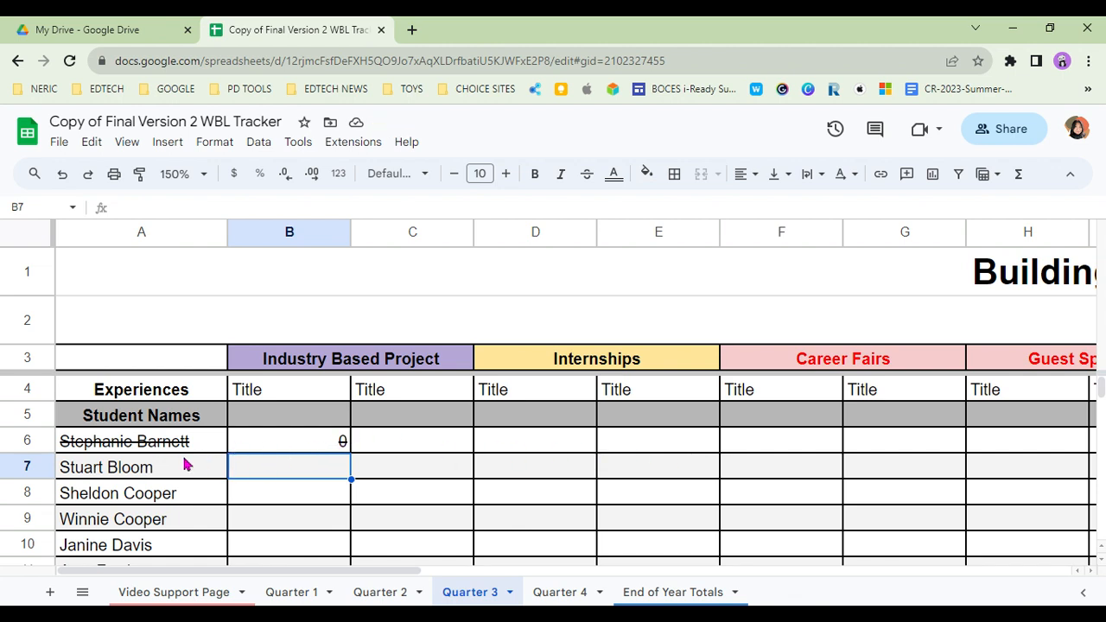
{"action": "left_click", "coordinate": [341, 447]}
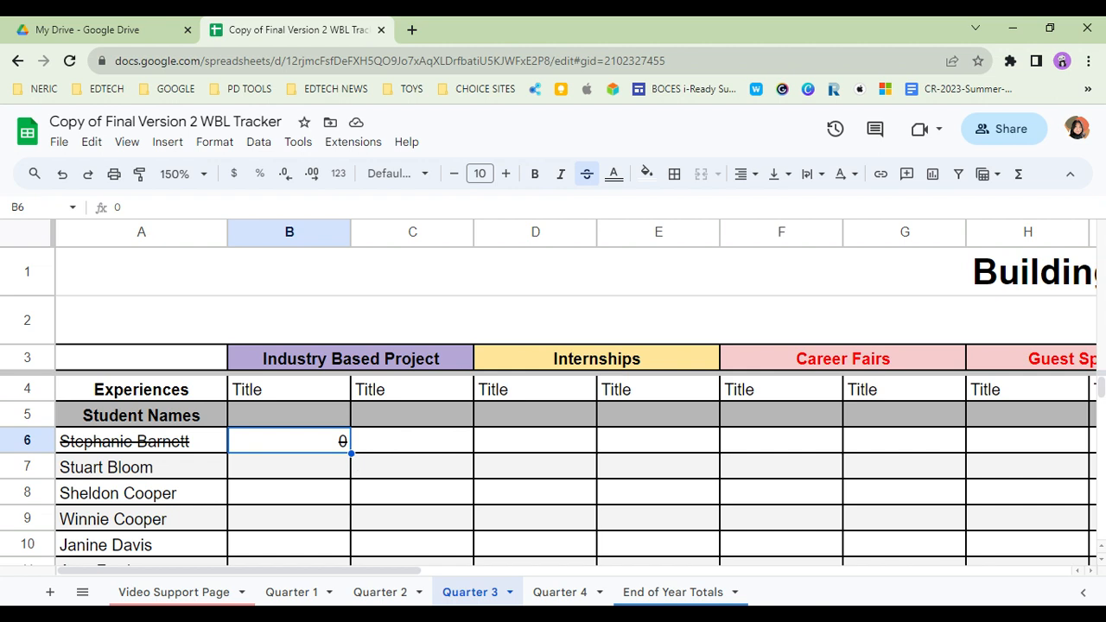
{"action": "left_click_drag", "start_coordinate": [351, 453], "coordinate": [878, 451]}
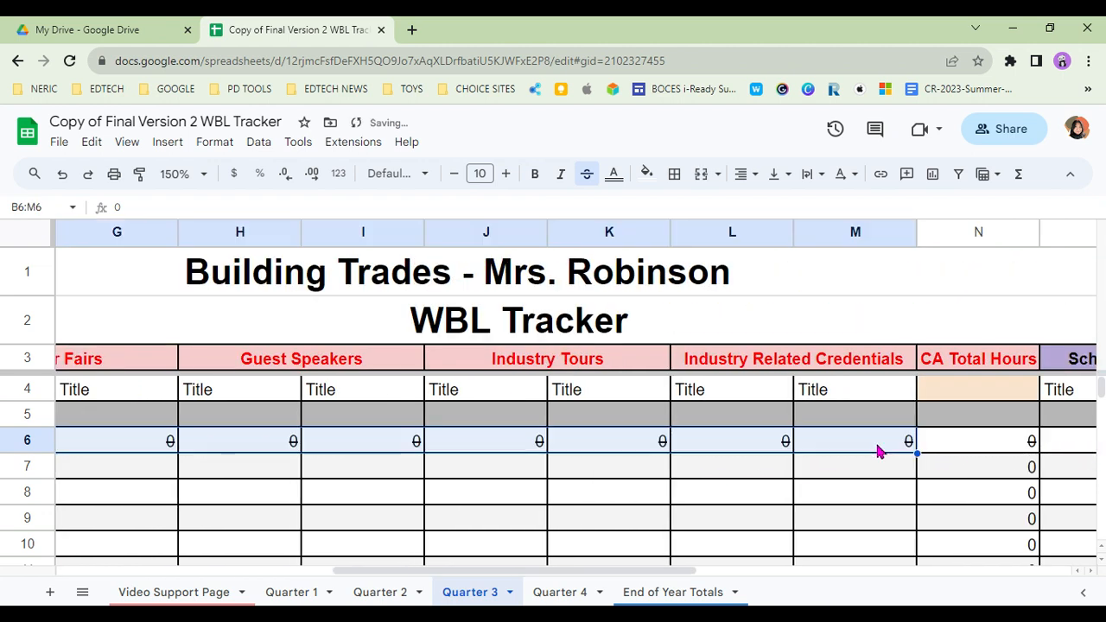
Step: Fill the zero in M6 across to T6 on Quarter 3 and check the row's Grand Total Hours per Quarter cell, V6
{"action": "left_click_drag", "start_coordinate": [566, 573], "coordinate": [832, 583]}
{"action": "left_click", "coordinate": [400, 442]}
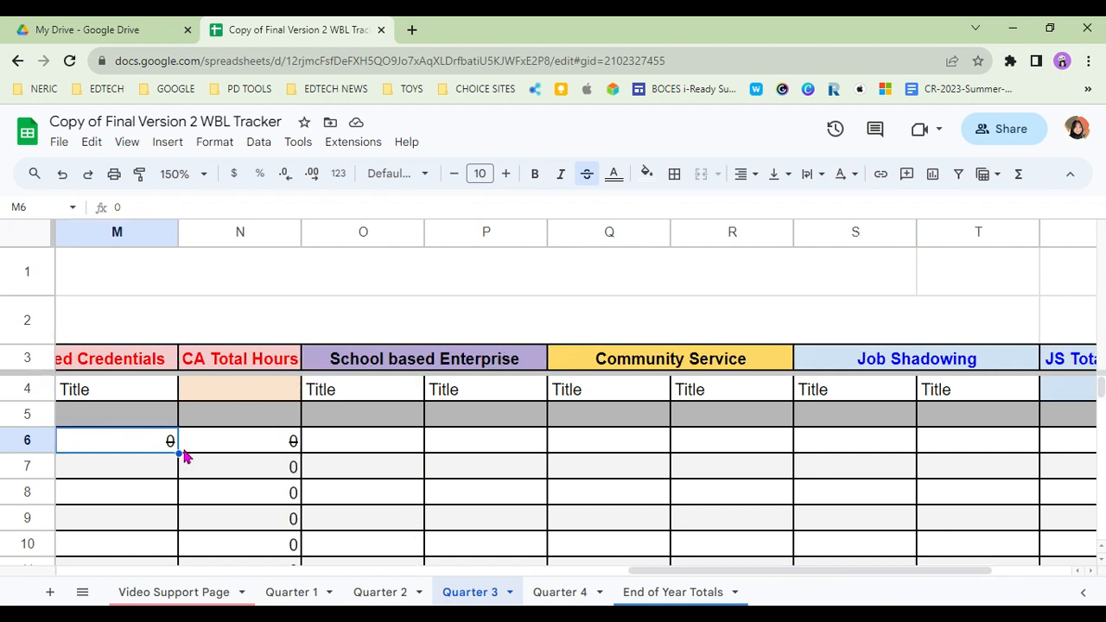
{"action": "left_click_drag", "start_coordinate": [178, 453], "coordinate": [963, 451]}
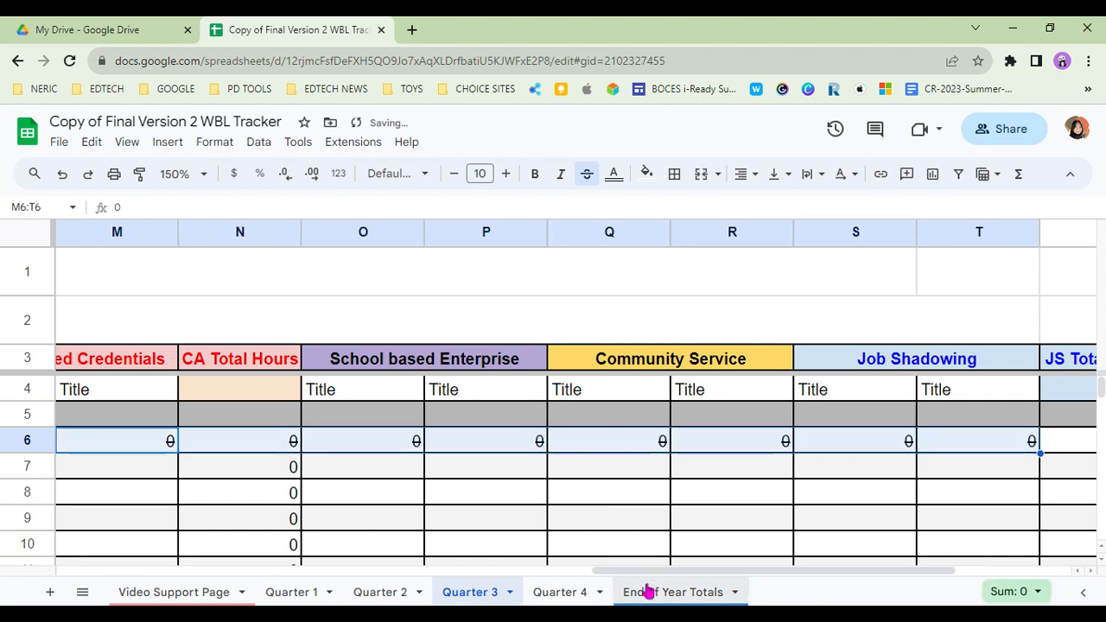
{"action": "left_click_drag", "start_coordinate": [655, 572], "coordinate": [822, 571]}
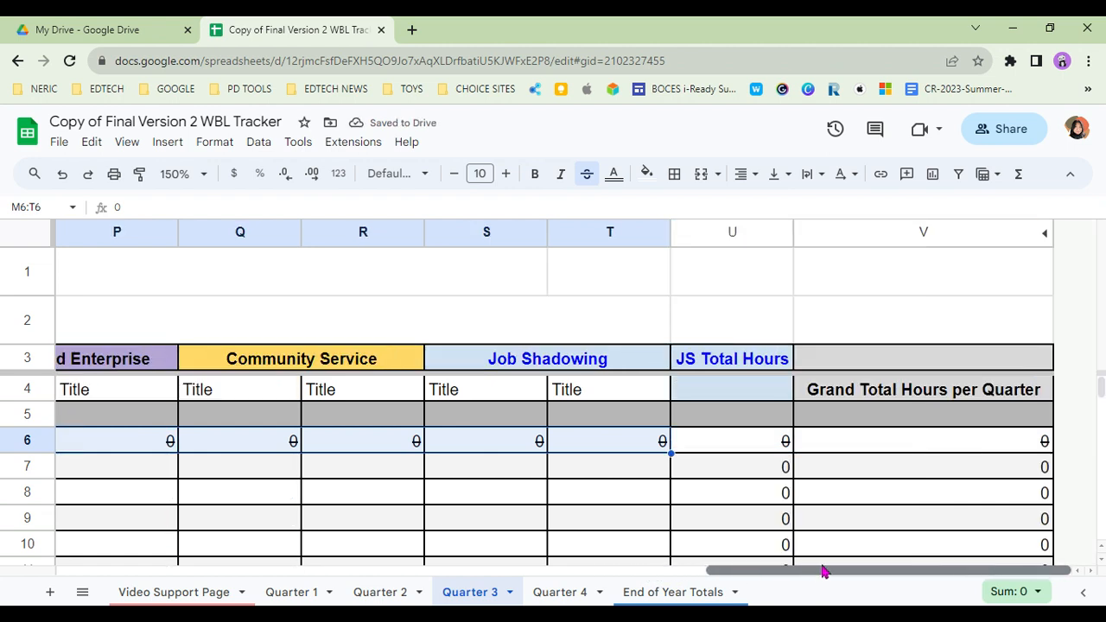
{"action": "left_click", "coordinate": [994, 443]}
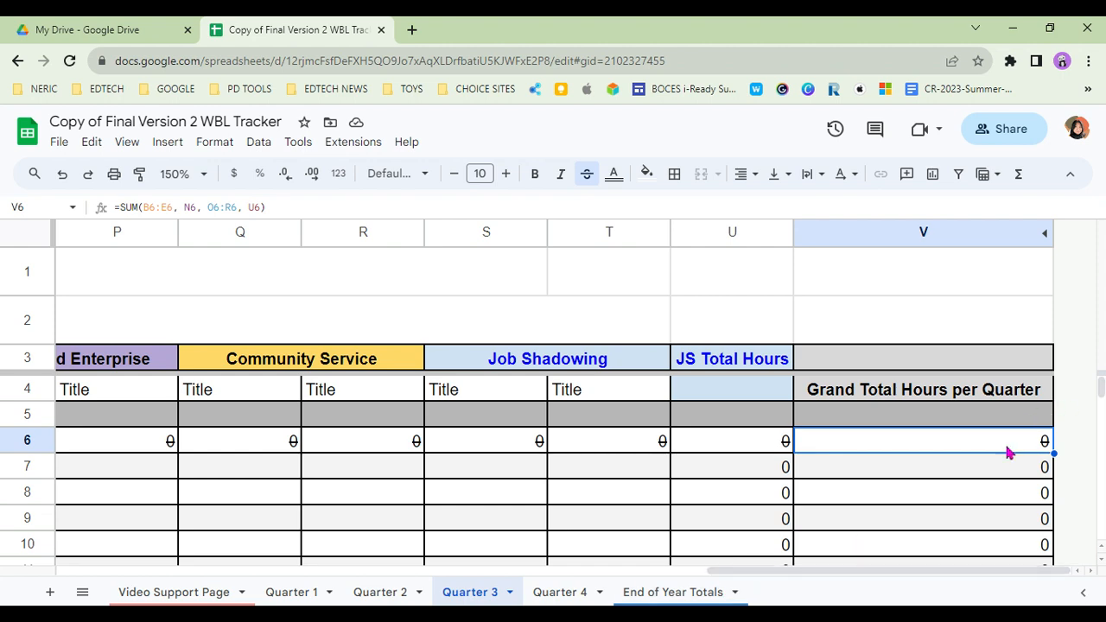
Step: Give the whole struck-through row 6 on the Quarter 3 sheet a yellow fill color
{"action": "left_click_drag", "start_coordinate": [741, 572], "coordinate": [124, 571]}
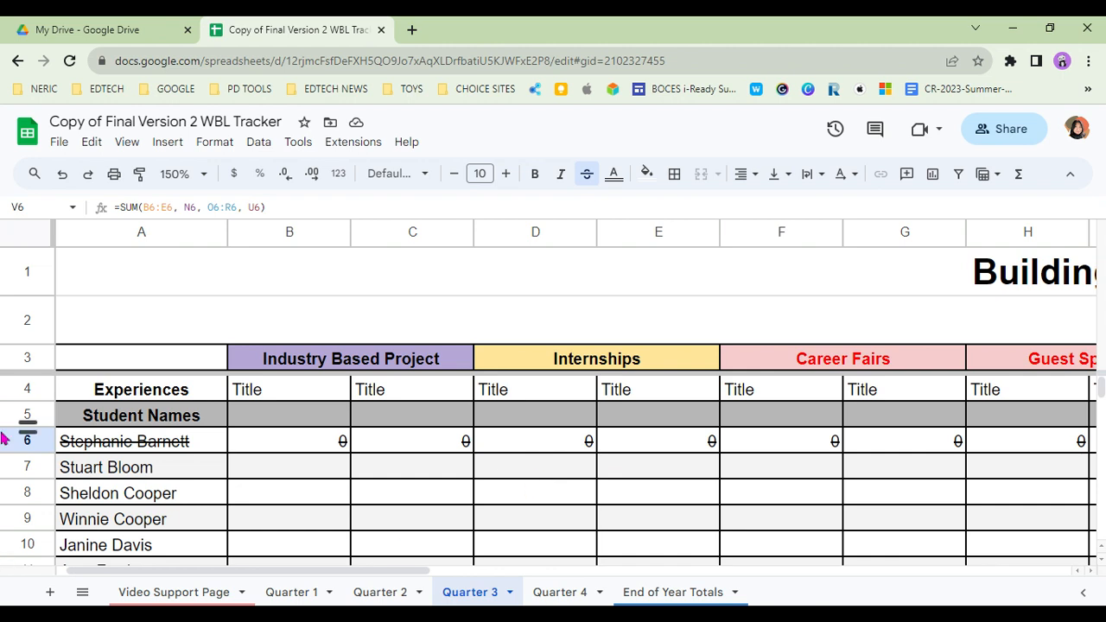
{"action": "left_click", "coordinate": [26, 442]}
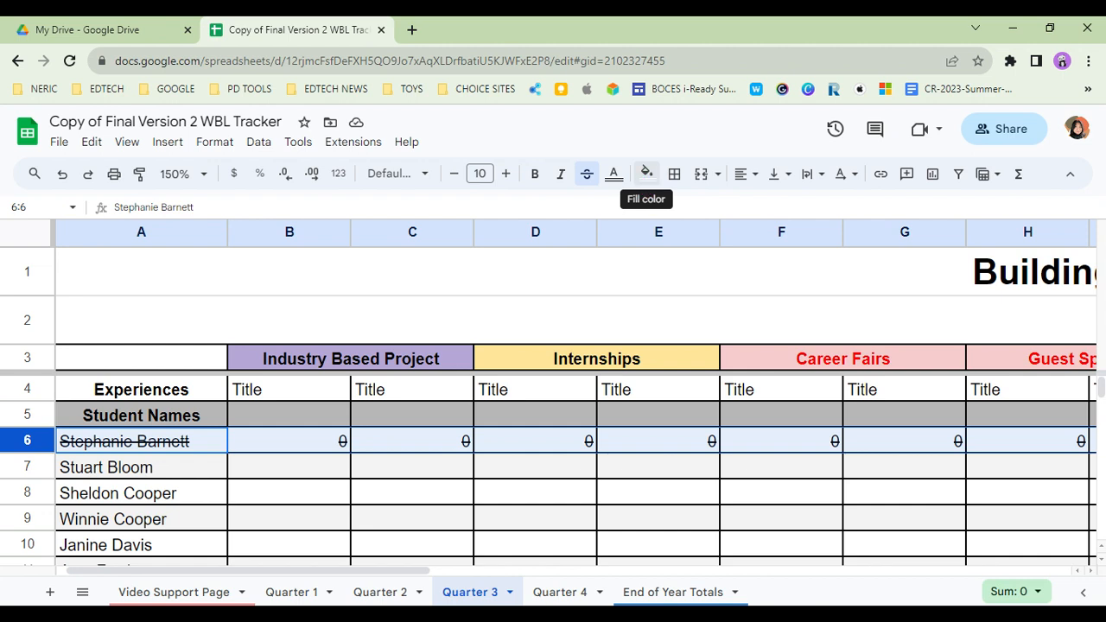
{"action": "left_click", "coordinate": [647, 173]}
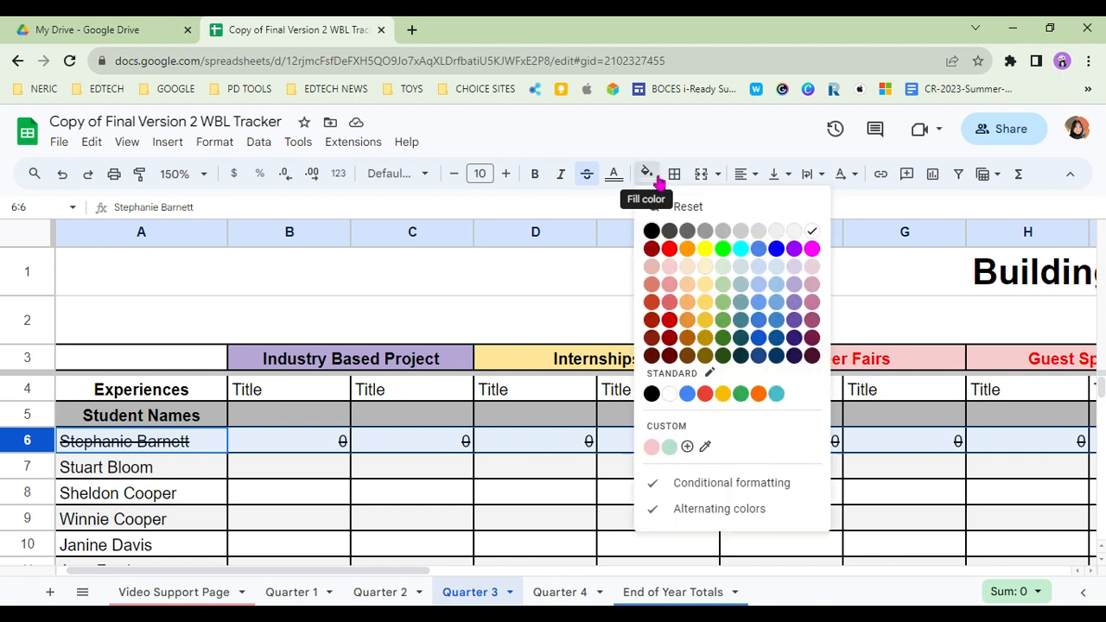
{"action": "left_click", "coordinate": [705, 249]}
{"action": "scroll", "coordinate": [592, 462], "scroll_direction": "down", "scroll_amount": 1}
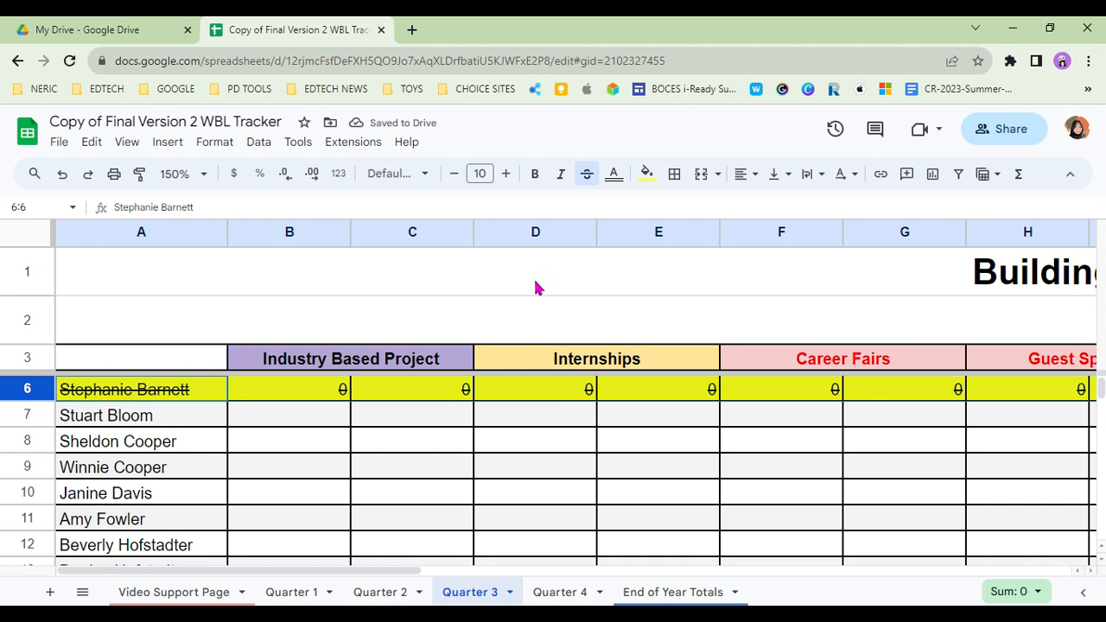
{"action": "left_click", "coordinate": [537, 312]}
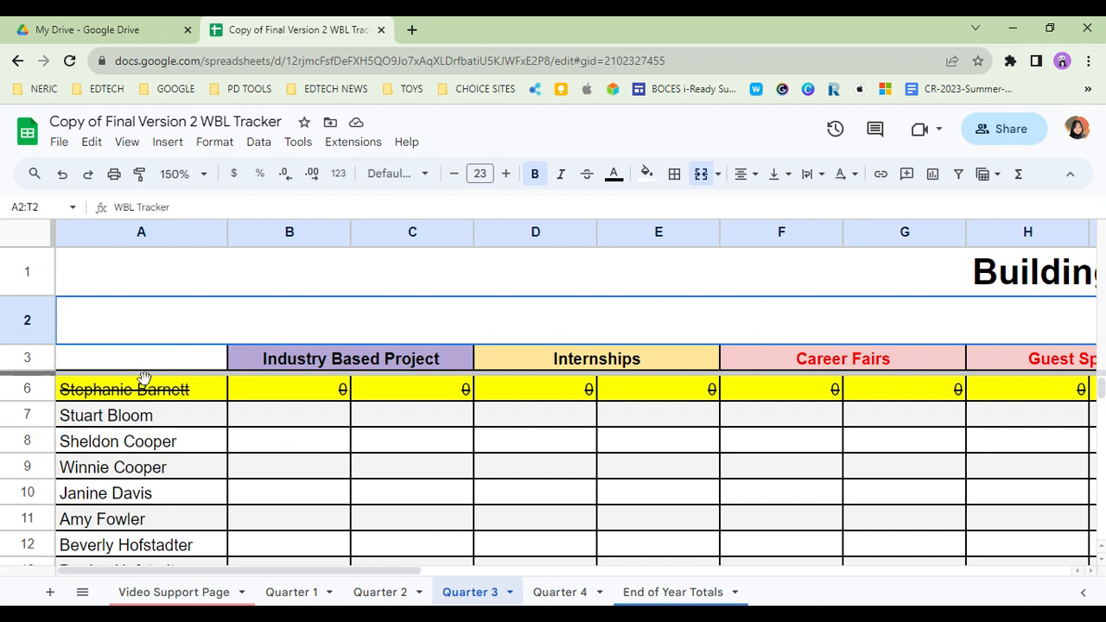
Step: Apply strikethrough to the whole first student row, row 6, on the Quarter 4 sheet
{"action": "left_click", "coordinate": [566, 593]}
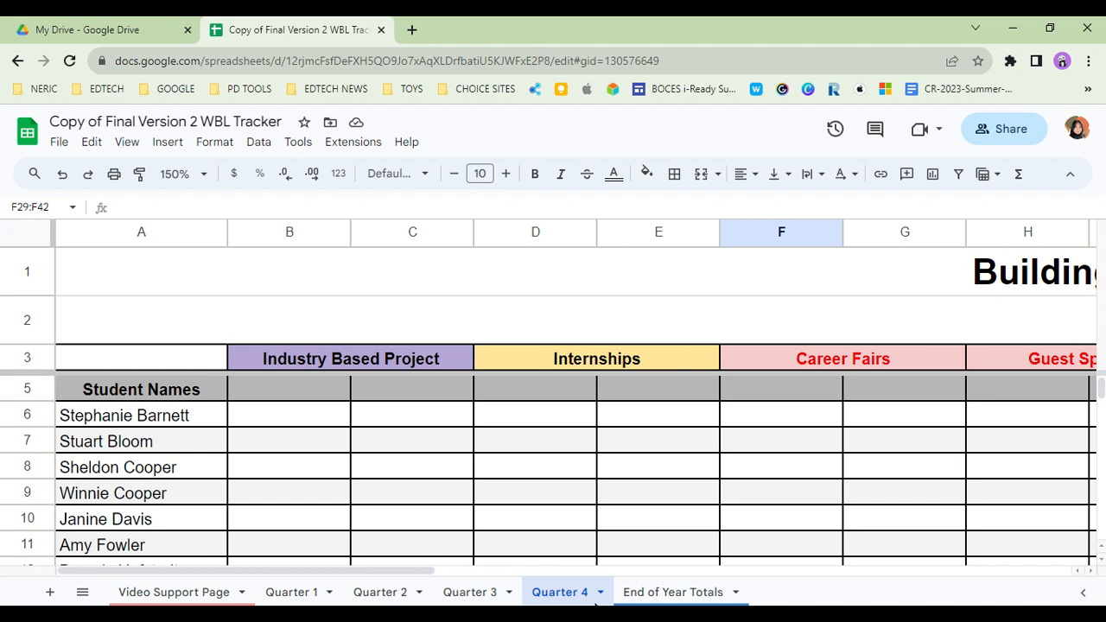
{"action": "left_click", "coordinate": [27, 415]}
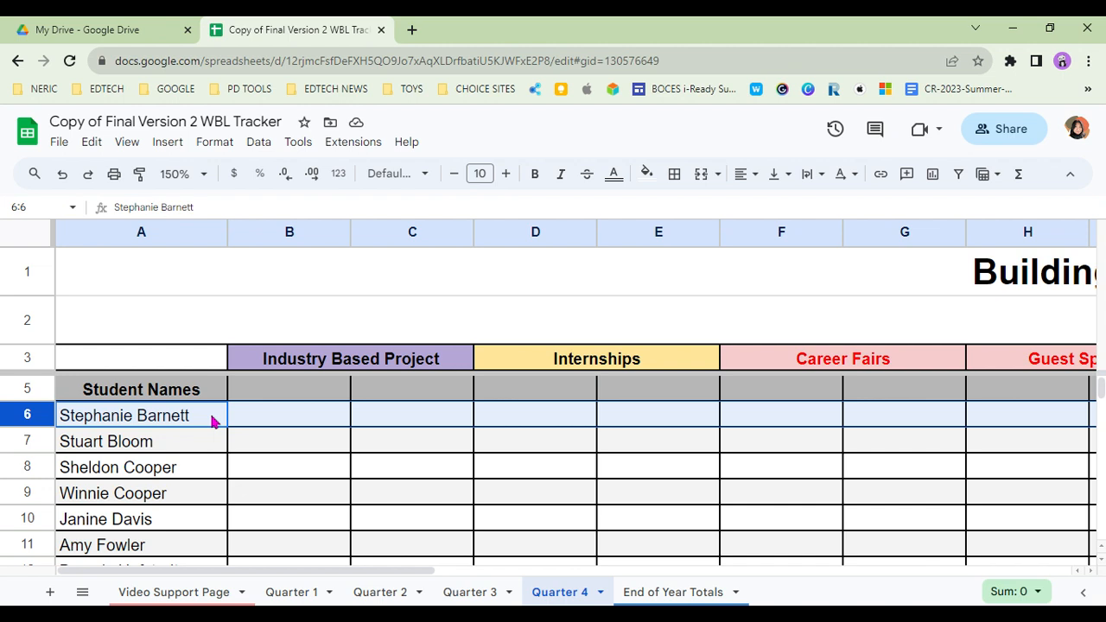
{"action": "key", "text": "alt+shift+5"}
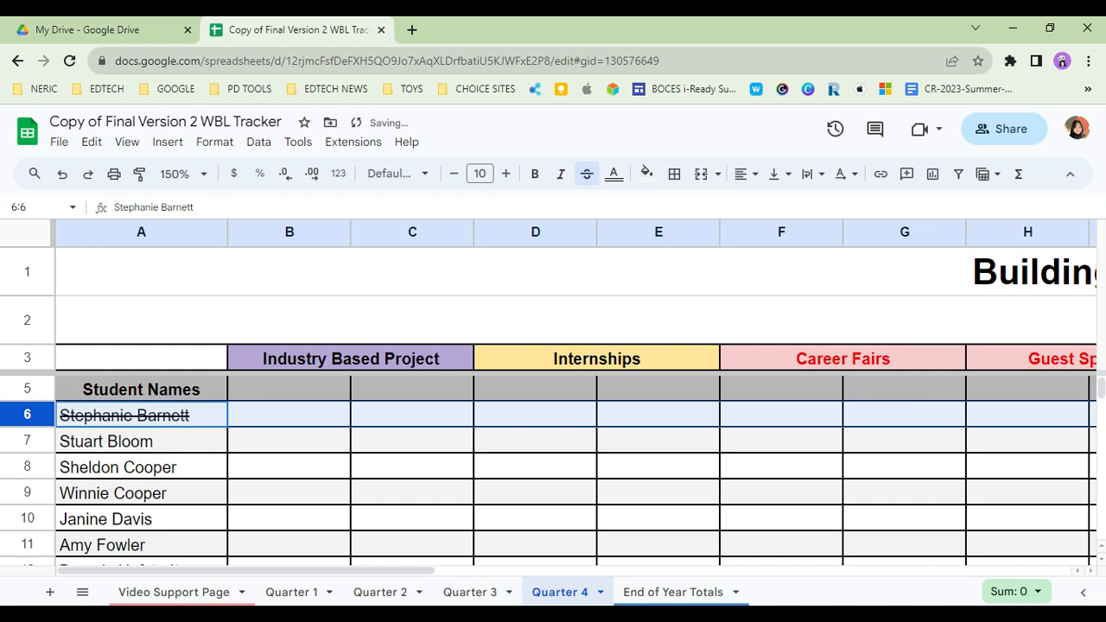
Step: Enter 0 in cell B6 of the Quarter 4 sheet and fill it across to H6
{"action": "left_click", "coordinate": [265, 427]}
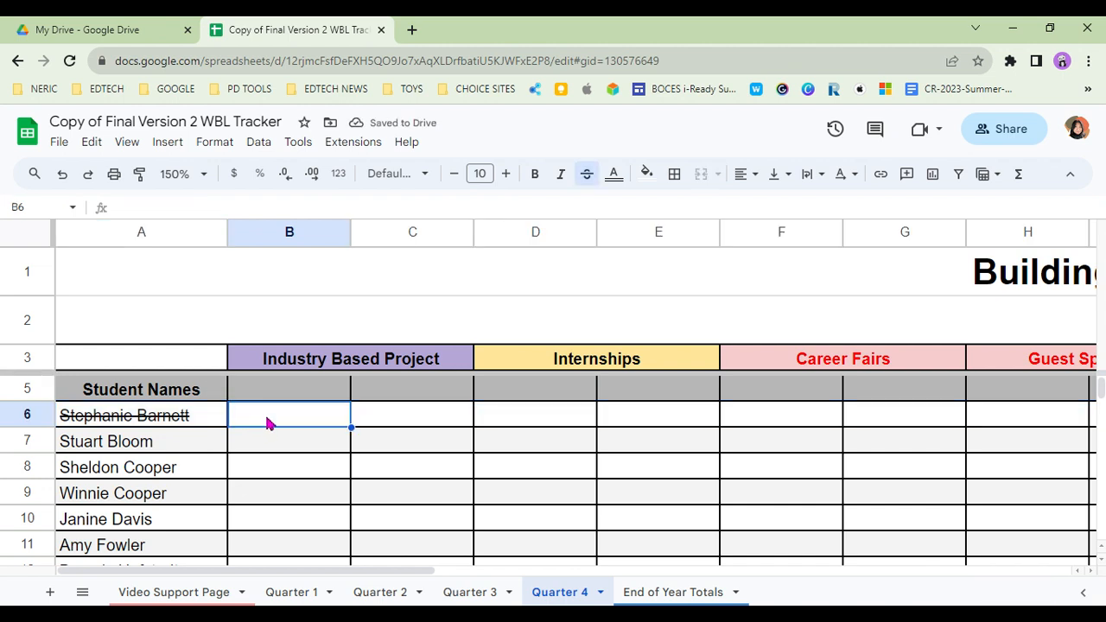
{"action": "type", "text": "0"}
{"action": "key", "text": "Return"}
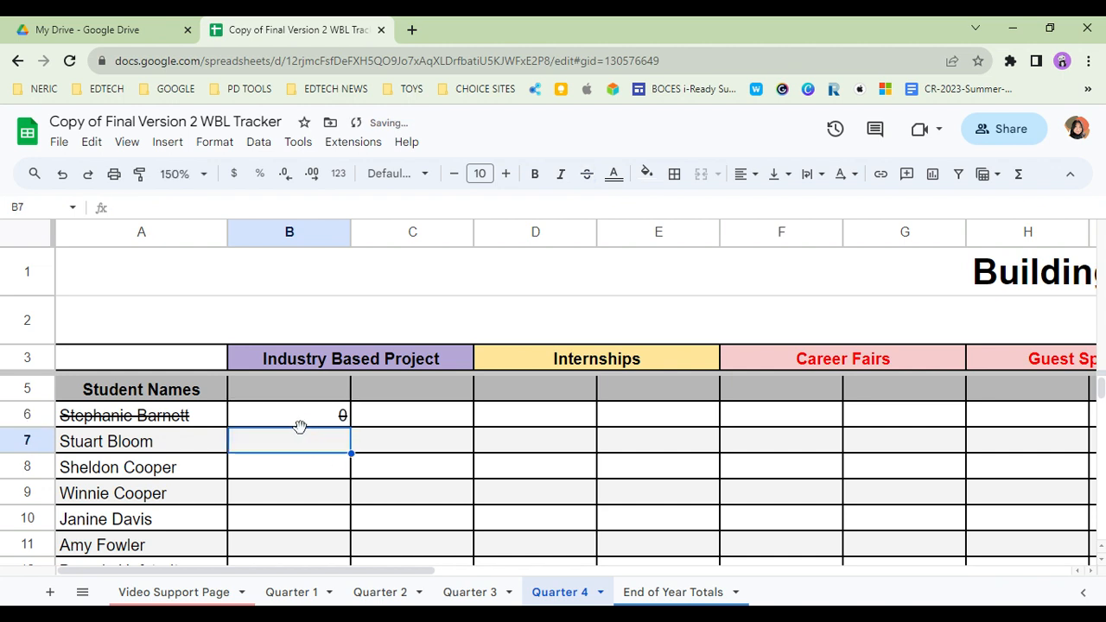
{"action": "left_click", "coordinate": [299, 427]}
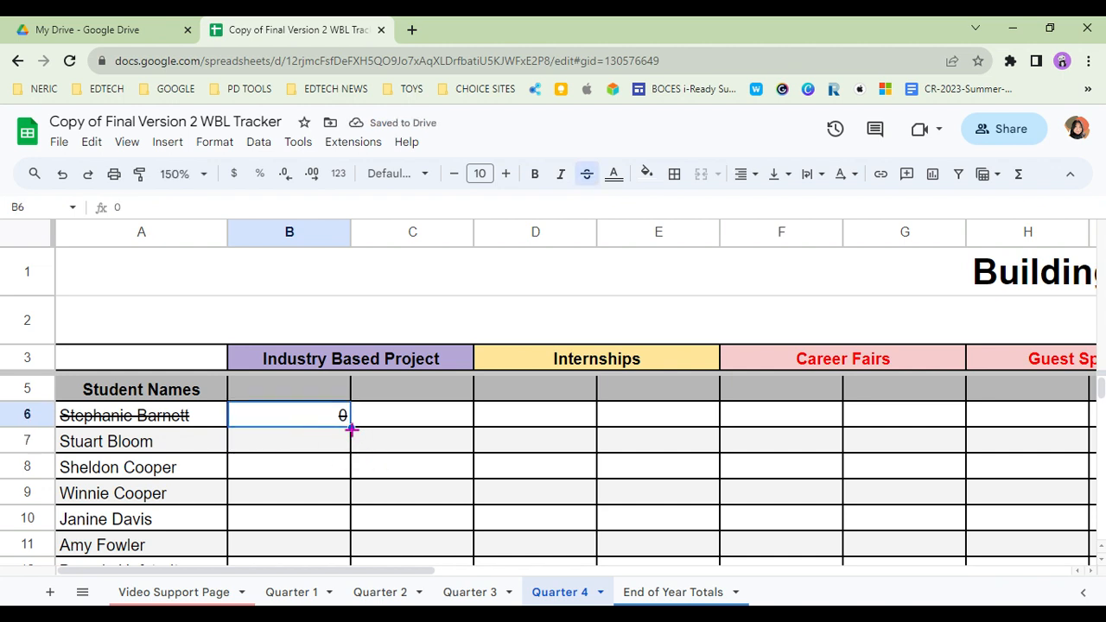
{"action": "left_click_drag", "start_coordinate": [352, 428], "coordinate": [1070, 432]}
Step: Fill the zero in H6 across to M6 on the Quarter 4 sheet
{"action": "left_click_drag", "start_coordinate": [366, 573], "coordinate": [688, 577]}
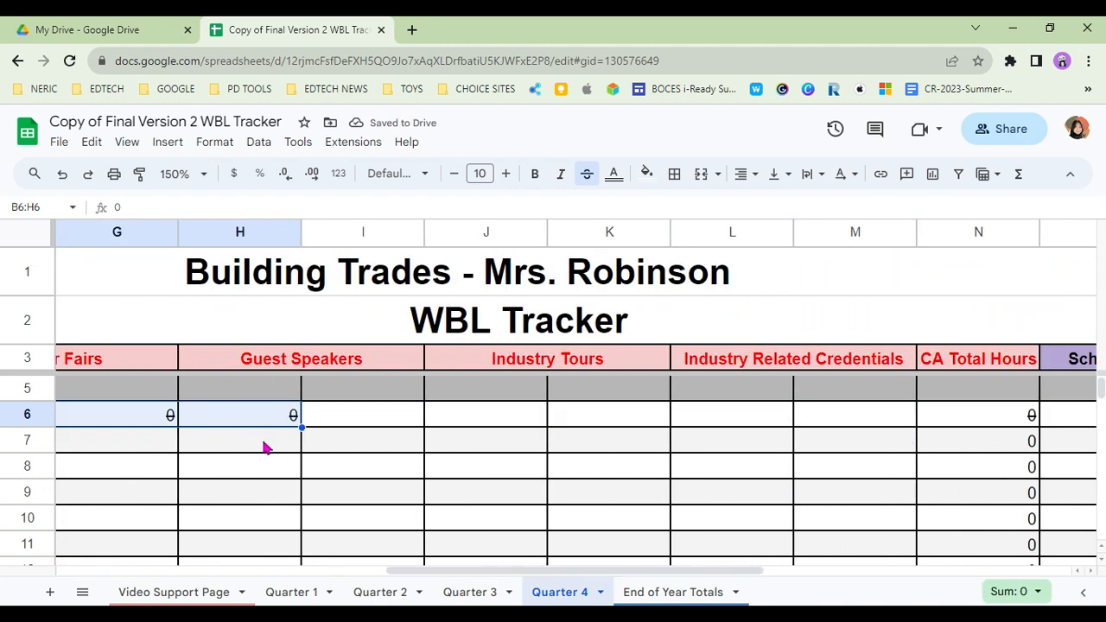
{"action": "left_click", "coordinate": [286, 420]}
{"action": "left_click_drag", "start_coordinate": [302, 427], "coordinate": [873, 436]}
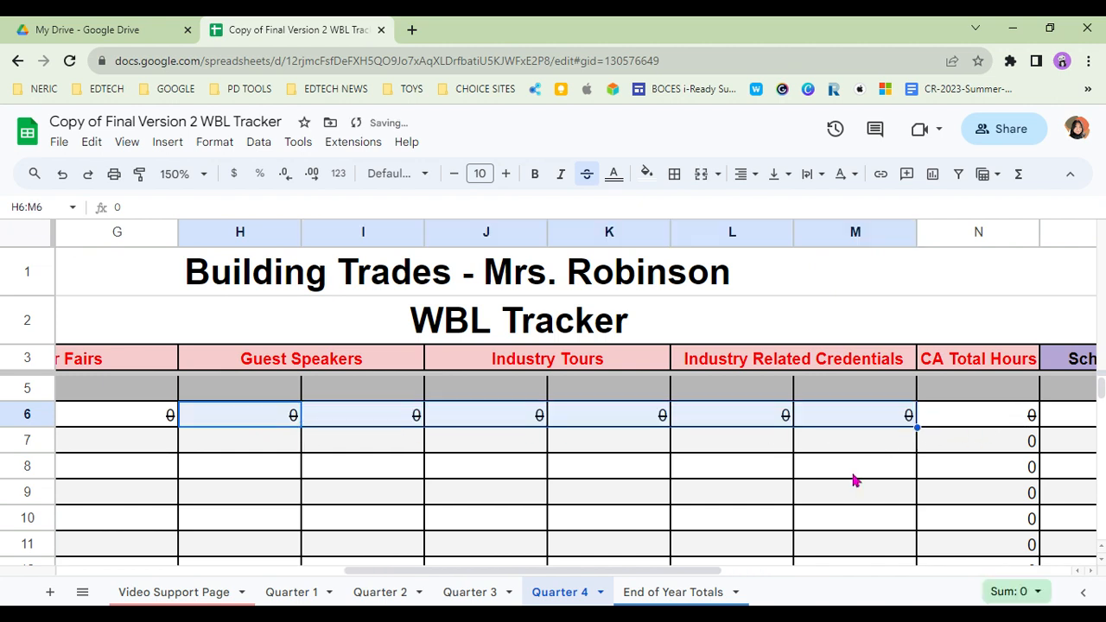
{"action": "left_click", "coordinate": [854, 481]}
Step: Fill the zero in M6 across to T6 on the Quarter 4 sheet
{"action": "left_click_drag", "start_coordinate": [553, 572], "coordinate": [844, 573]}
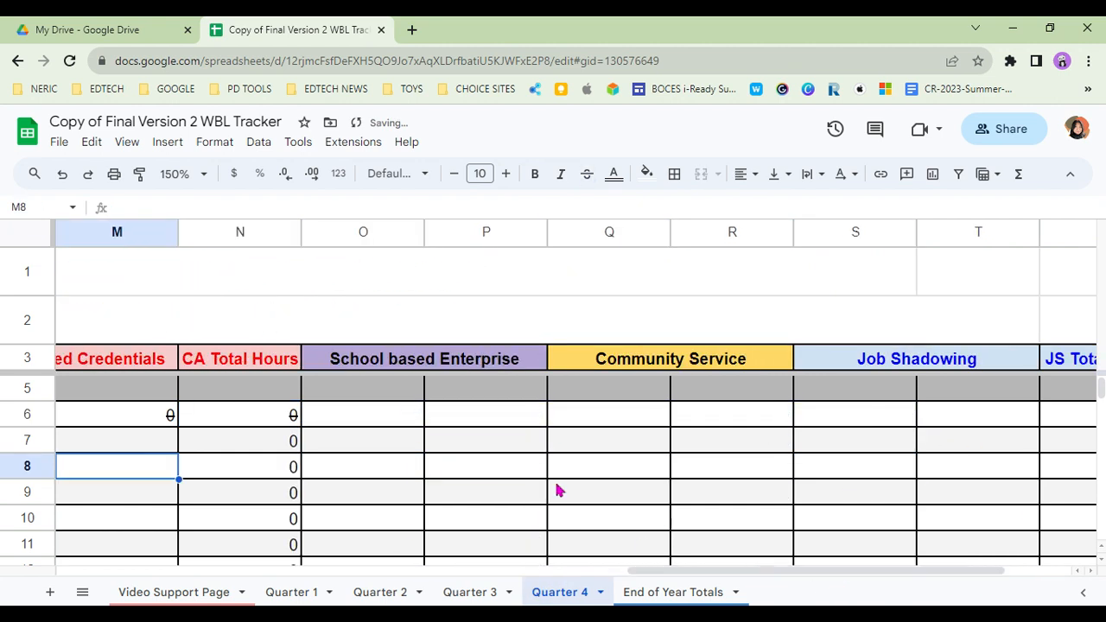
{"action": "left_click", "coordinate": [365, 420]}
{"action": "left_click", "coordinate": [170, 425]}
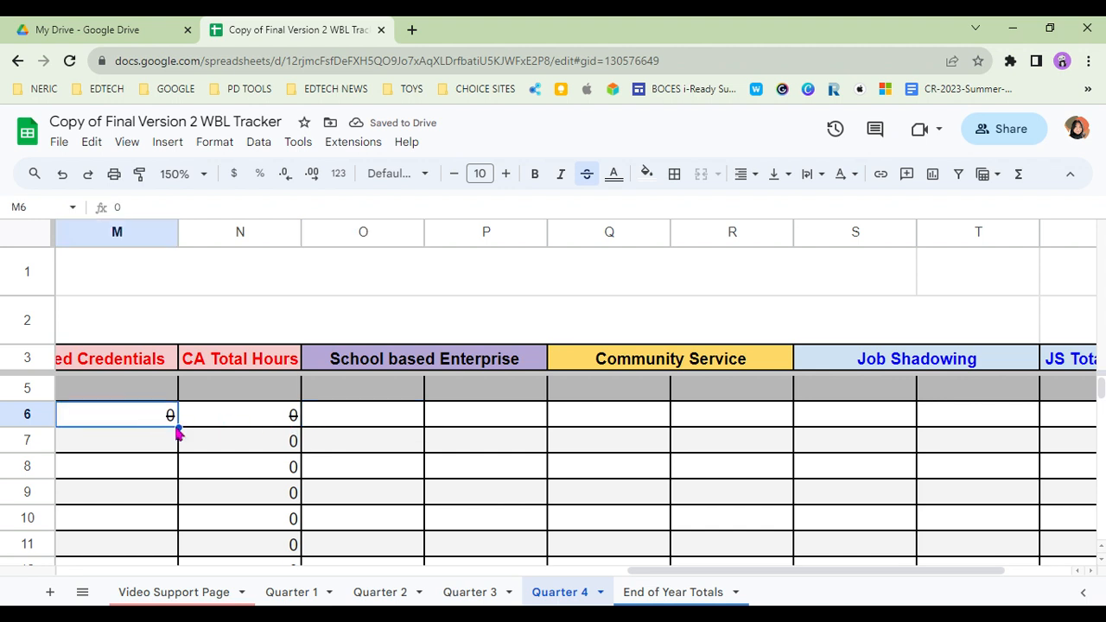
{"action": "left_click_drag", "start_coordinate": [177, 432], "coordinate": [1004, 430]}
{"action": "left_click_drag", "start_coordinate": [694, 573], "coordinate": [883, 588]}
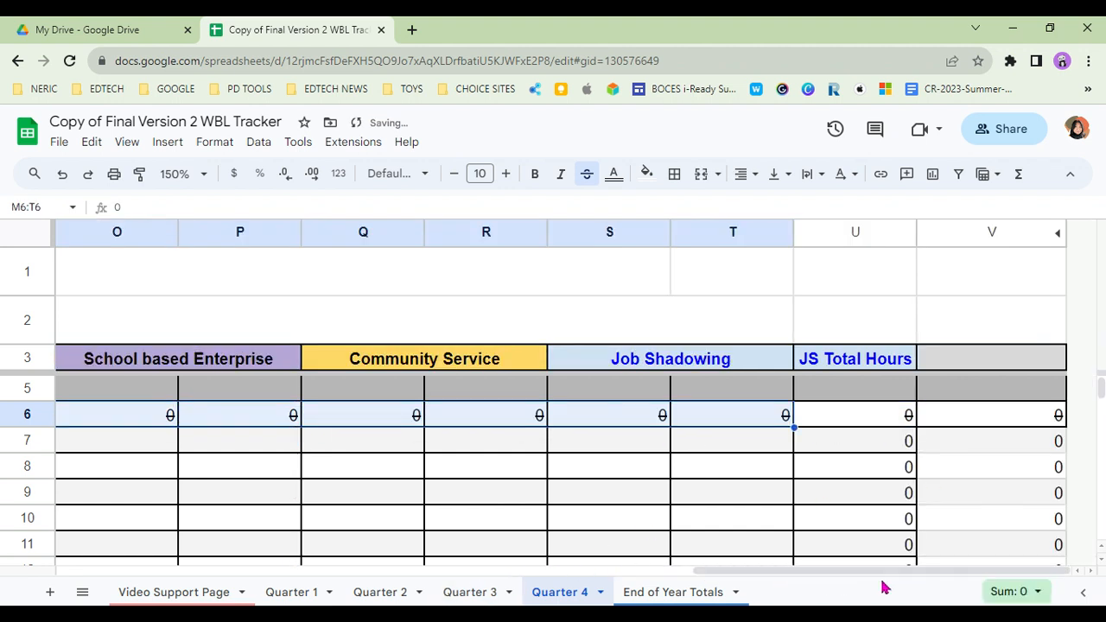
{"action": "left_click", "coordinate": [684, 467]}
Step: Give the whole struck-through row 6 on the Quarter 4 sheet a yellow fill color
{"action": "left_click", "coordinate": [596, 573]}
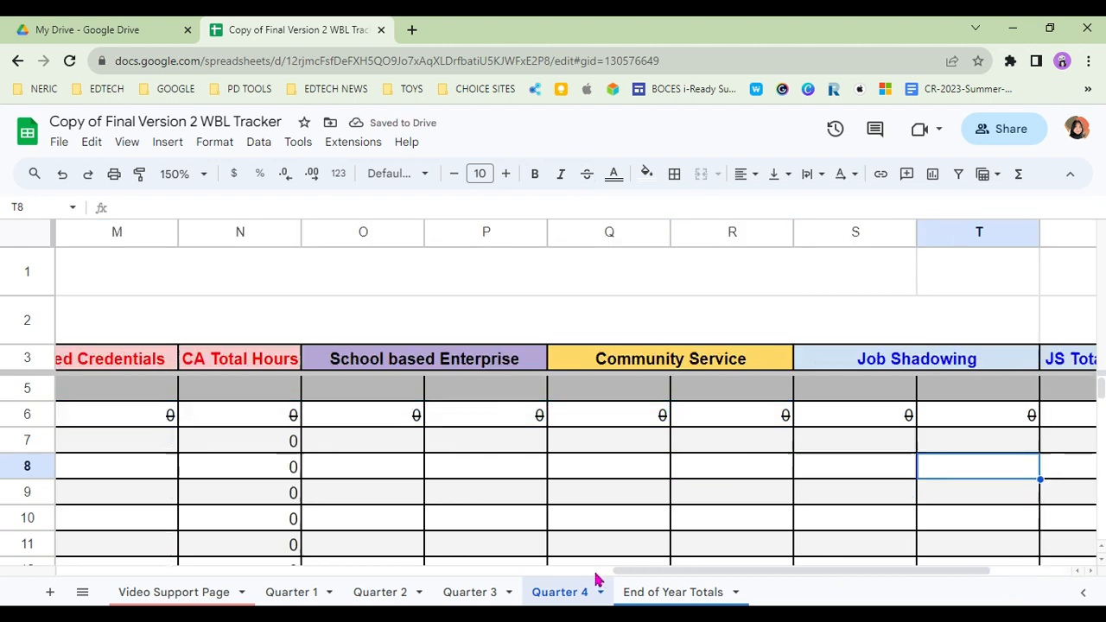
{"action": "left_click_drag", "start_coordinate": [596, 579], "coordinate": [314, 570]}
{"action": "left_click", "coordinate": [20, 415]}
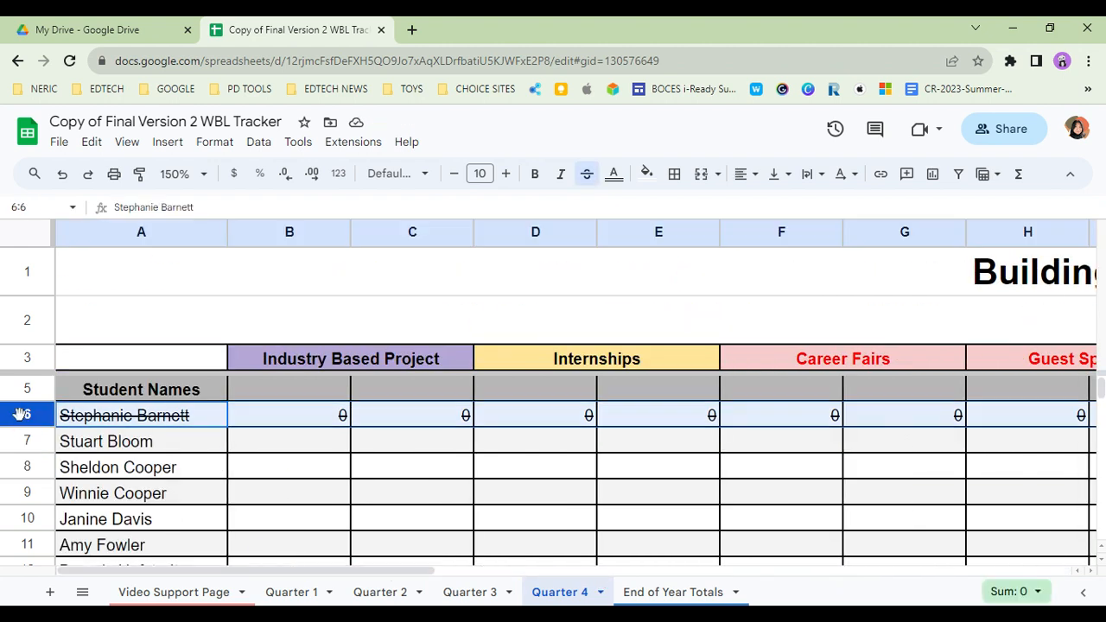
{"action": "left_click", "coordinate": [648, 175]}
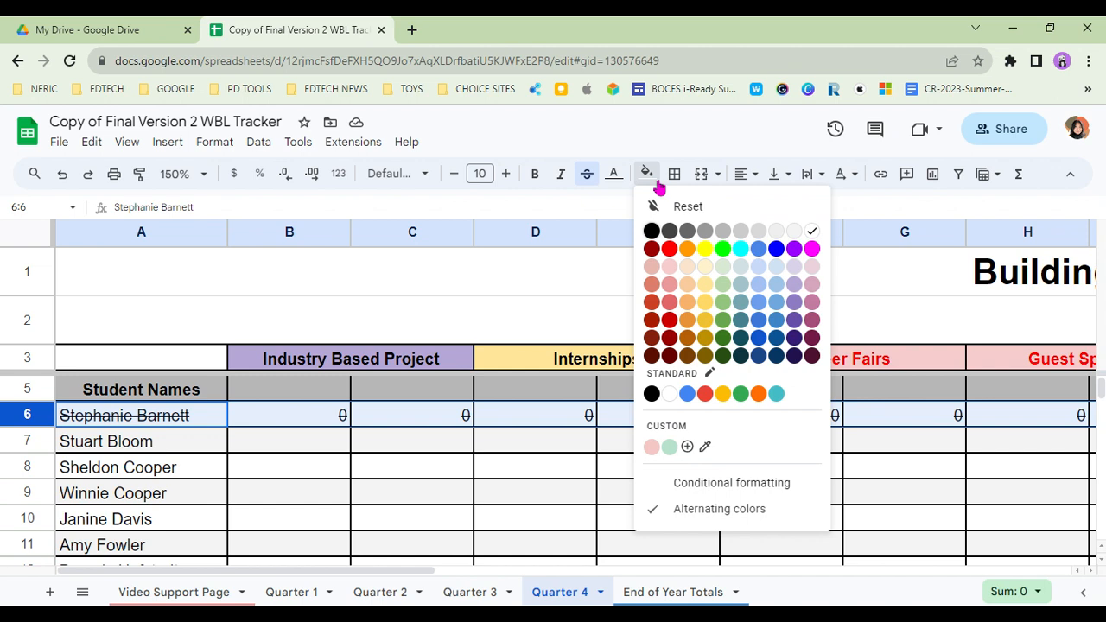
{"action": "left_click", "coordinate": [706, 248]}
{"action": "left_click", "coordinate": [662, 291]}
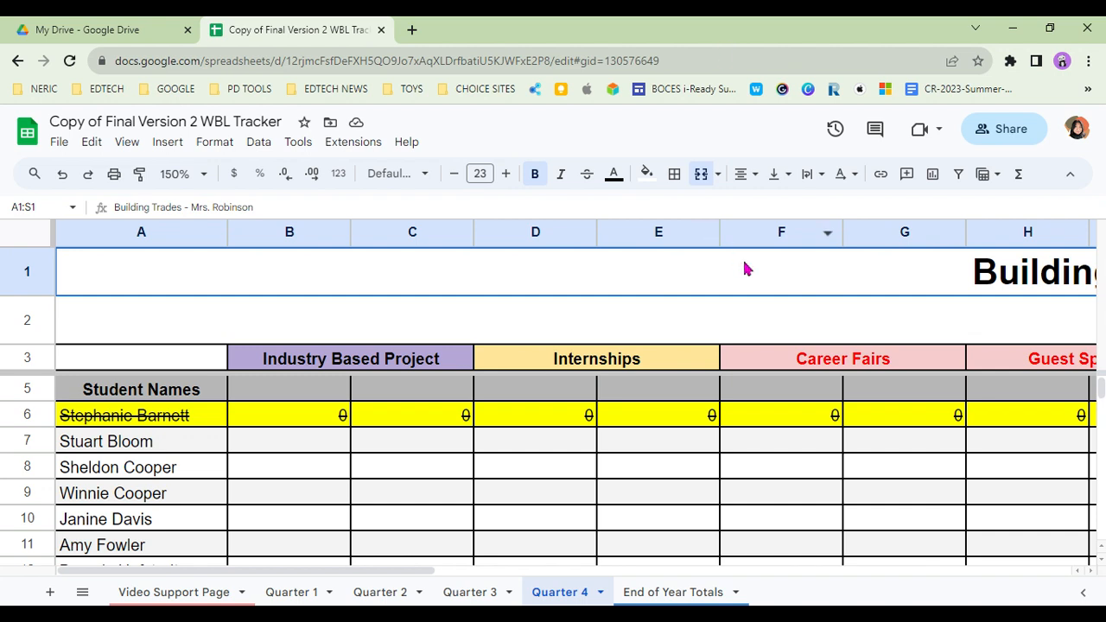
Step: On the End of Year Totals sheet, give the first student's name and total hours, cells A4:B4, a yellow fill color
{"action": "left_click", "coordinate": [674, 597]}
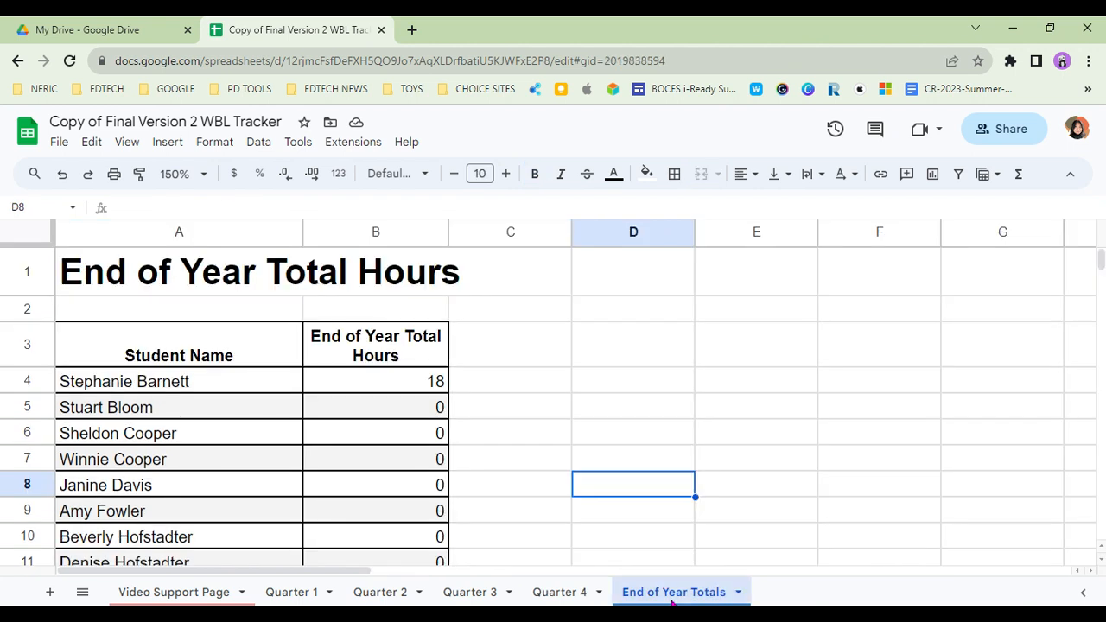
{"action": "left_click", "coordinate": [186, 389]}
{"action": "left_click", "coordinate": [399, 397]}
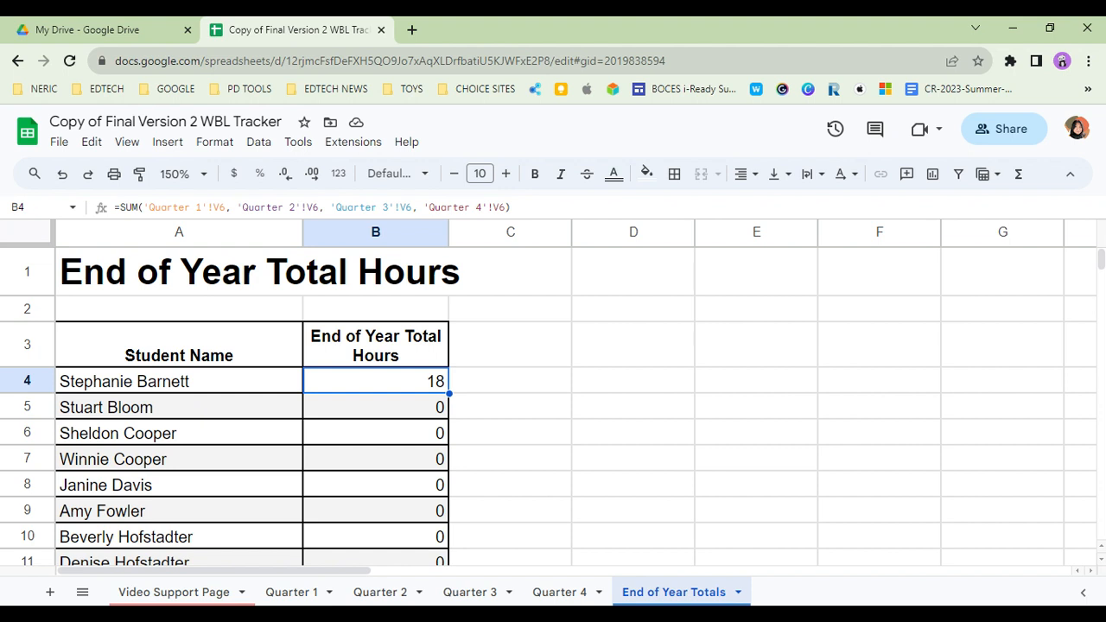
{"action": "left_click", "coordinate": [218, 384]}
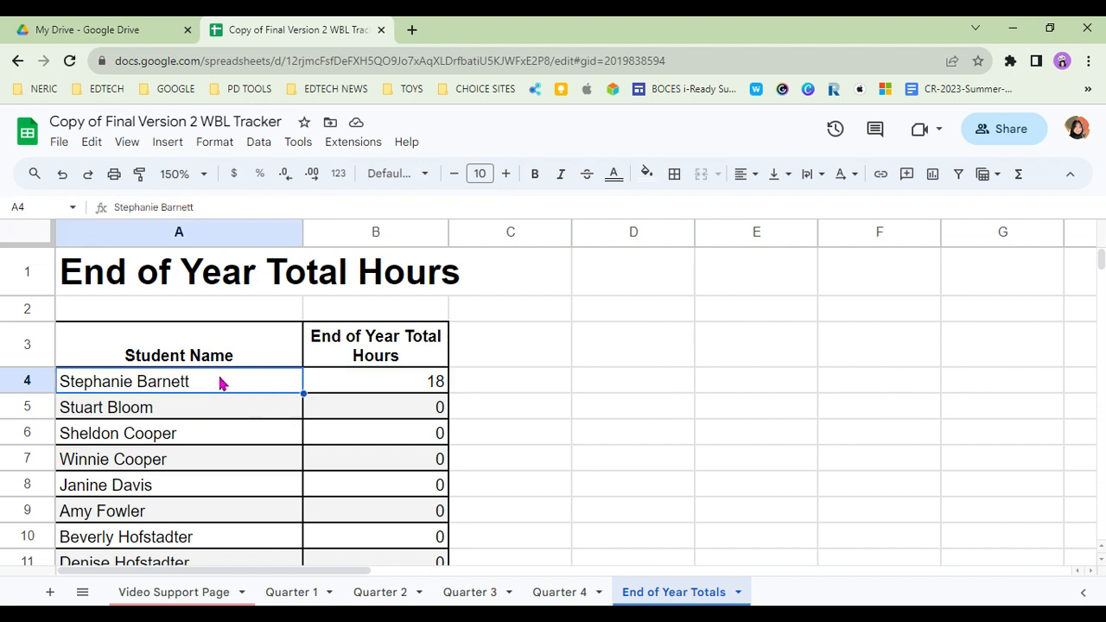
{"action": "left_click", "coordinate": [646, 173]}
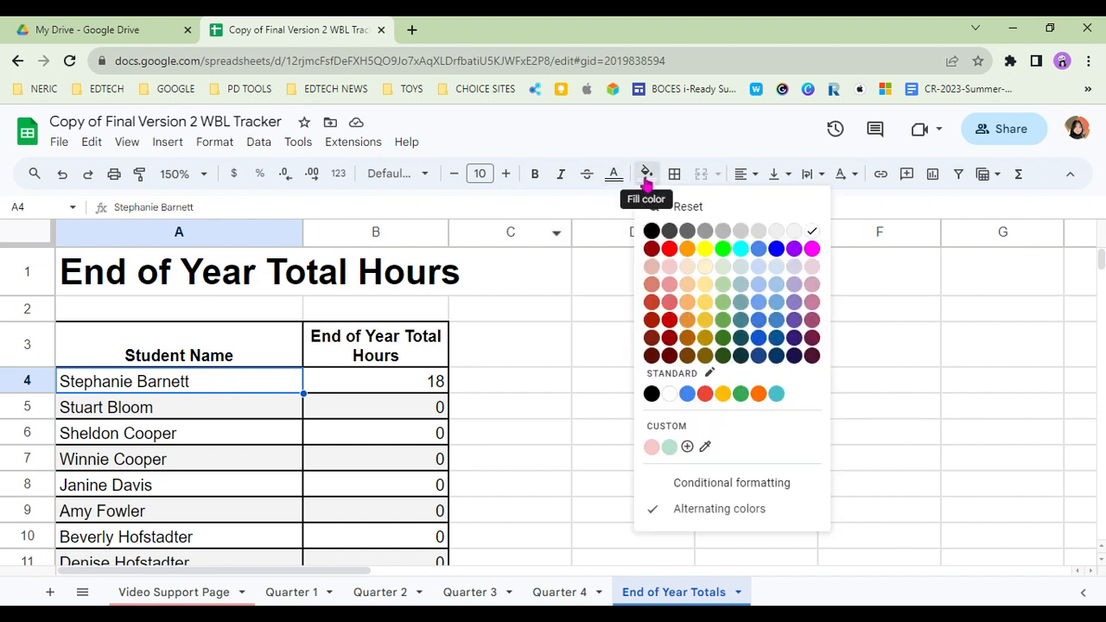
{"action": "left_click", "coordinate": [700, 252]}
{"action": "left_click", "coordinate": [379, 379], "text": "shift"}
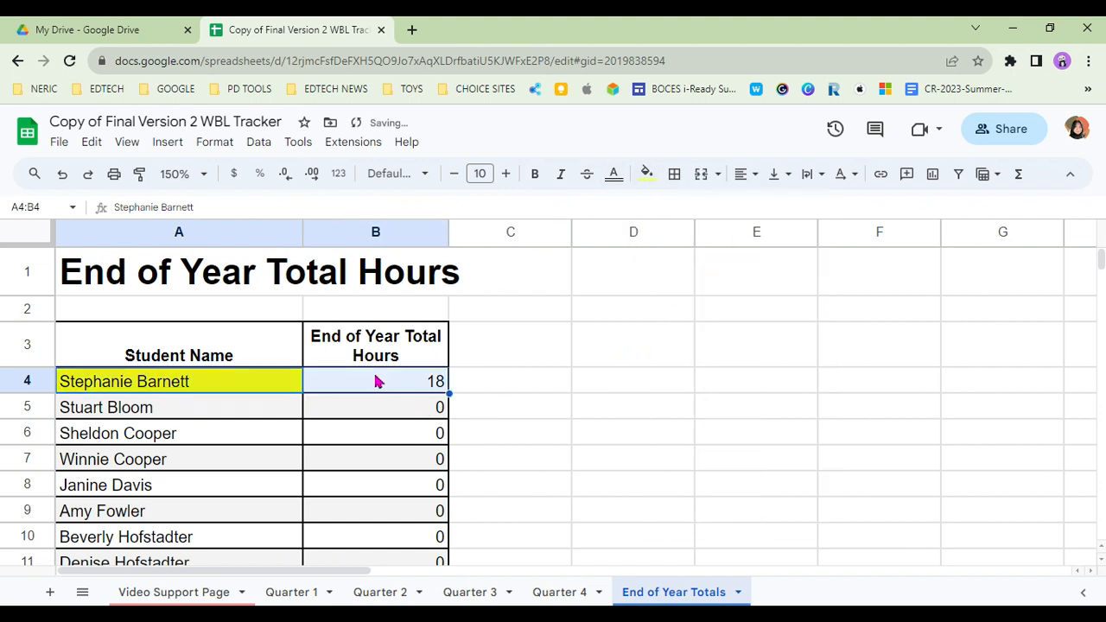
{"action": "left_click", "coordinate": [649, 174]}
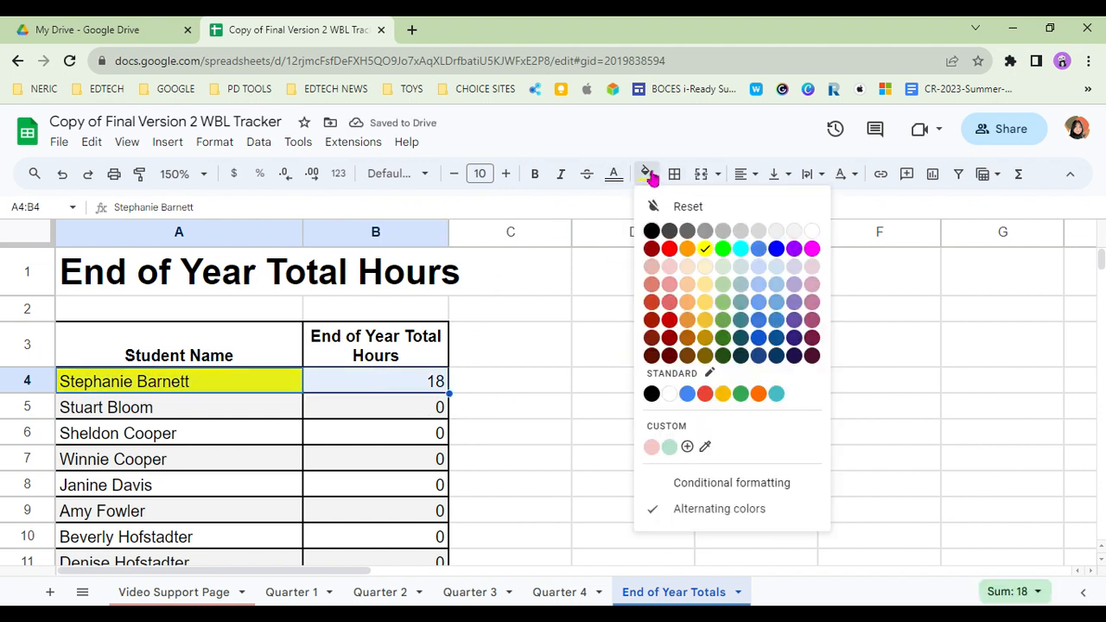
{"action": "left_click", "coordinate": [705, 251]}
{"action": "left_click", "coordinate": [560, 418]}
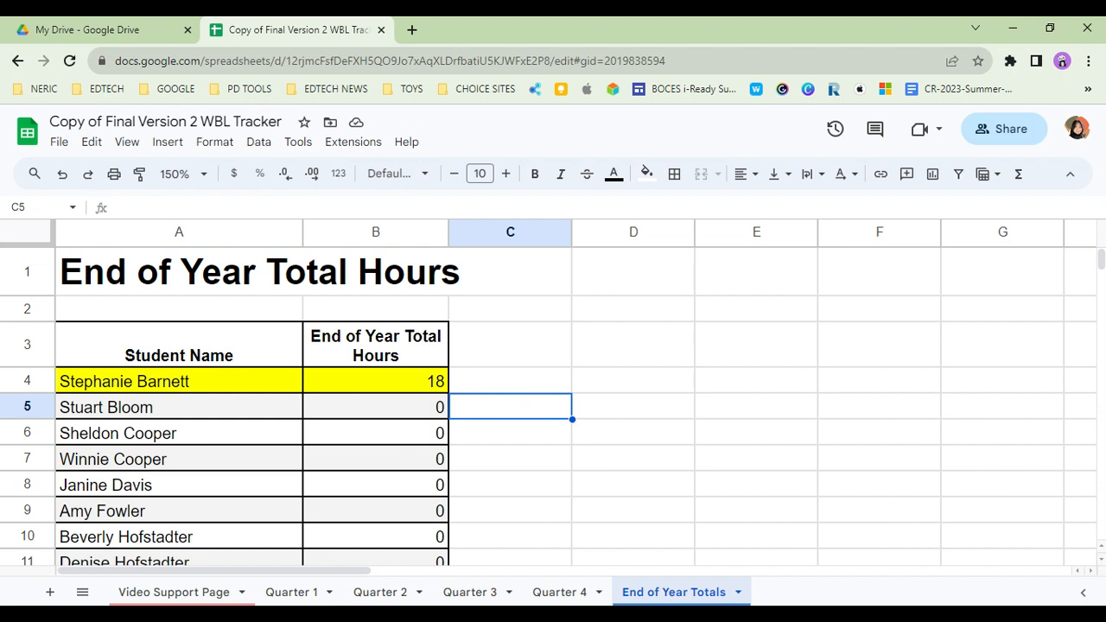
{"action": "left_click", "coordinate": [495, 383]}
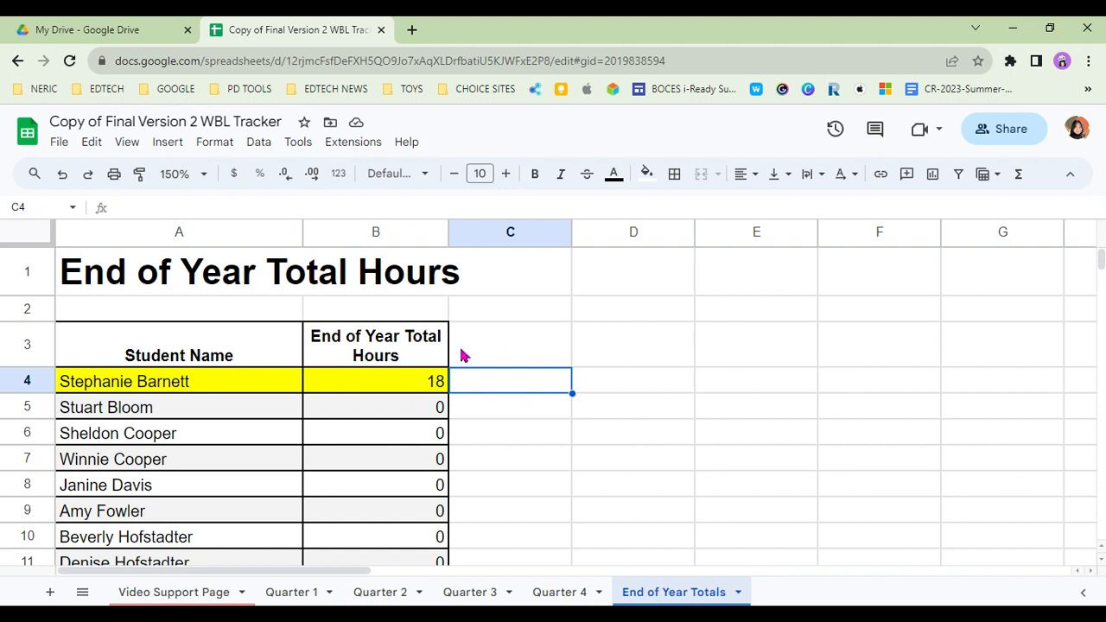
Step: Replace the Student 22 placeholder in cell A27 of the Quarter 3 sheet with the new student's full name
{"action": "left_click", "coordinate": [449, 593]}
{"action": "left_click", "coordinate": [289, 426]}
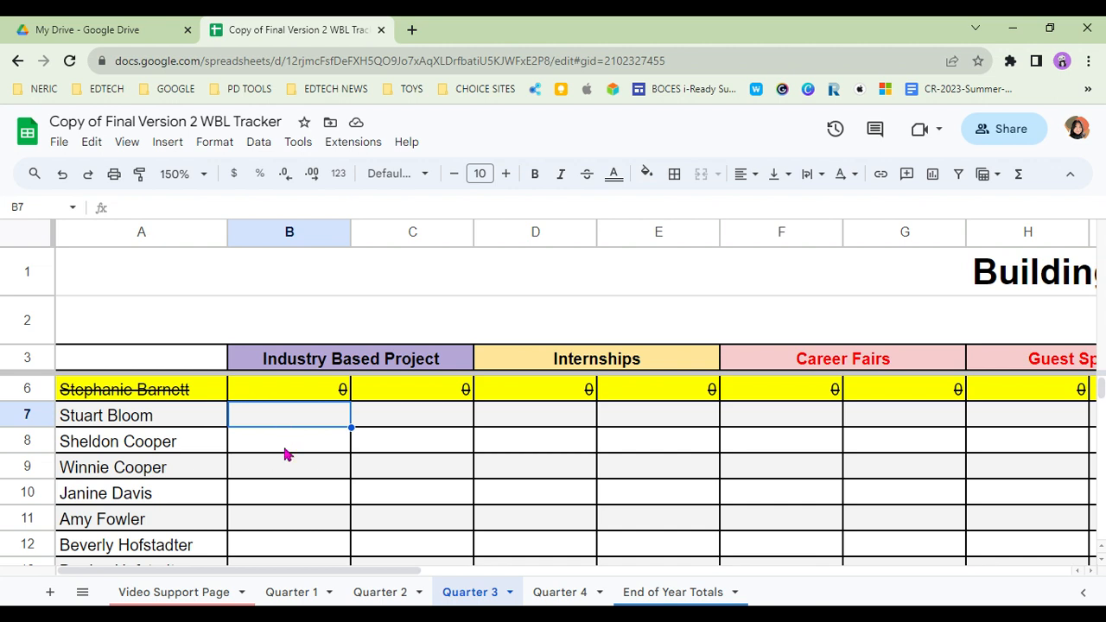
{"action": "scroll", "coordinate": [288, 455], "scroll_direction": "down", "scroll_amount": 5}
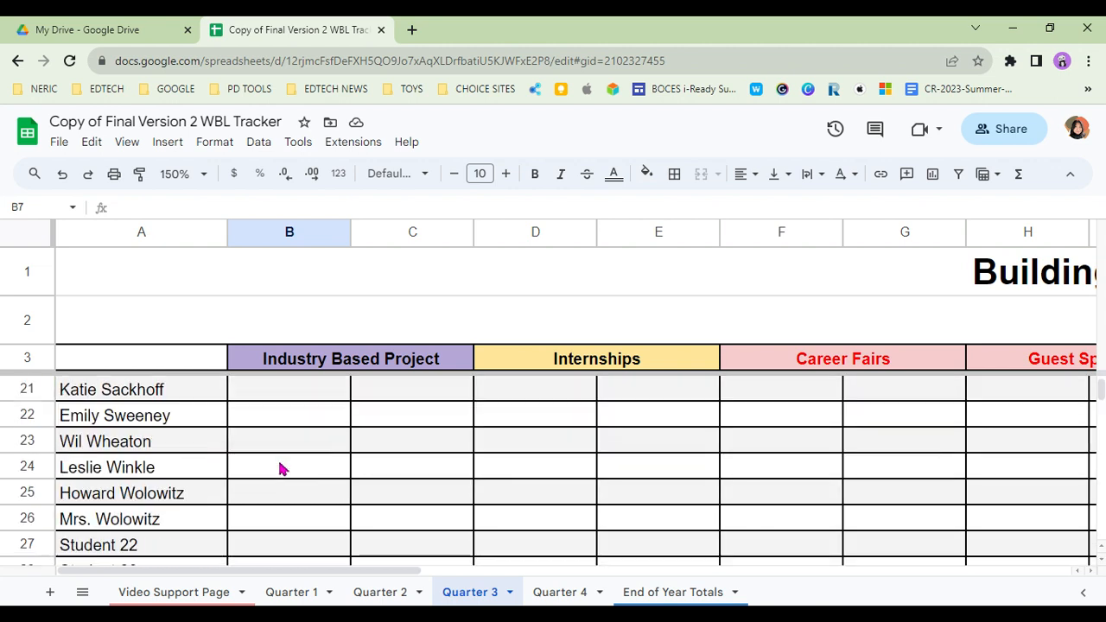
{"action": "scroll", "coordinate": [279, 468], "scroll_direction": "down", "scroll_amount": 2}
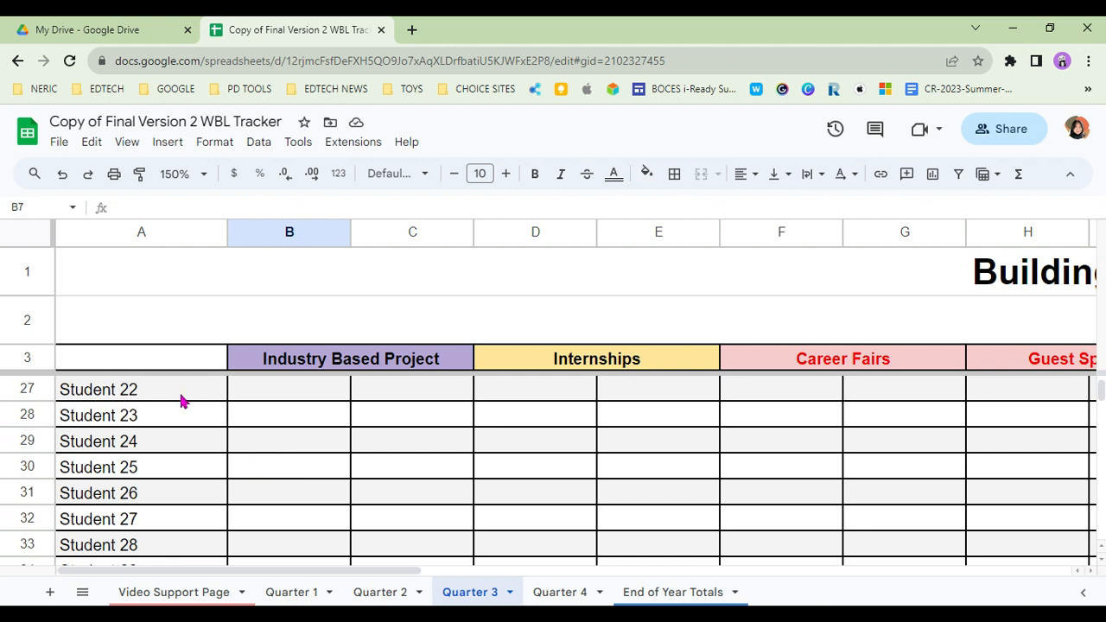
{"action": "scroll", "coordinate": [183, 402], "scroll_direction": "down", "scroll_amount": 2}
{"action": "scroll", "coordinate": [185, 403], "scroll_direction": "up", "scroll_amount": 2}
{"action": "scroll", "coordinate": [198, 516], "scroll_direction": "up", "scroll_amount": 1}
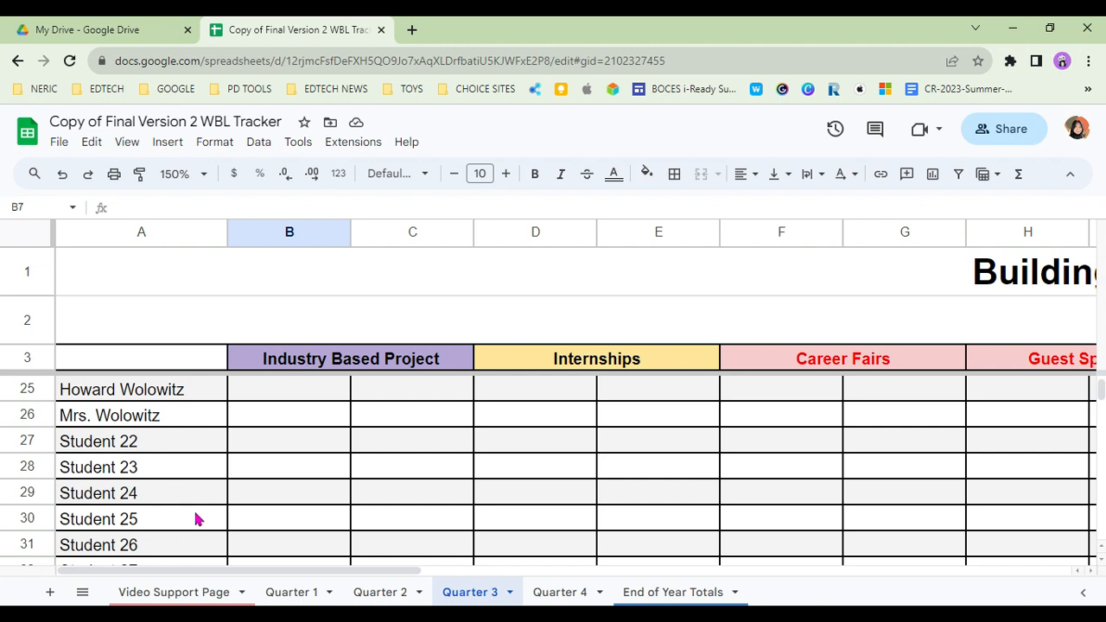
{"action": "left_click", "coordinate": [155, 452]}
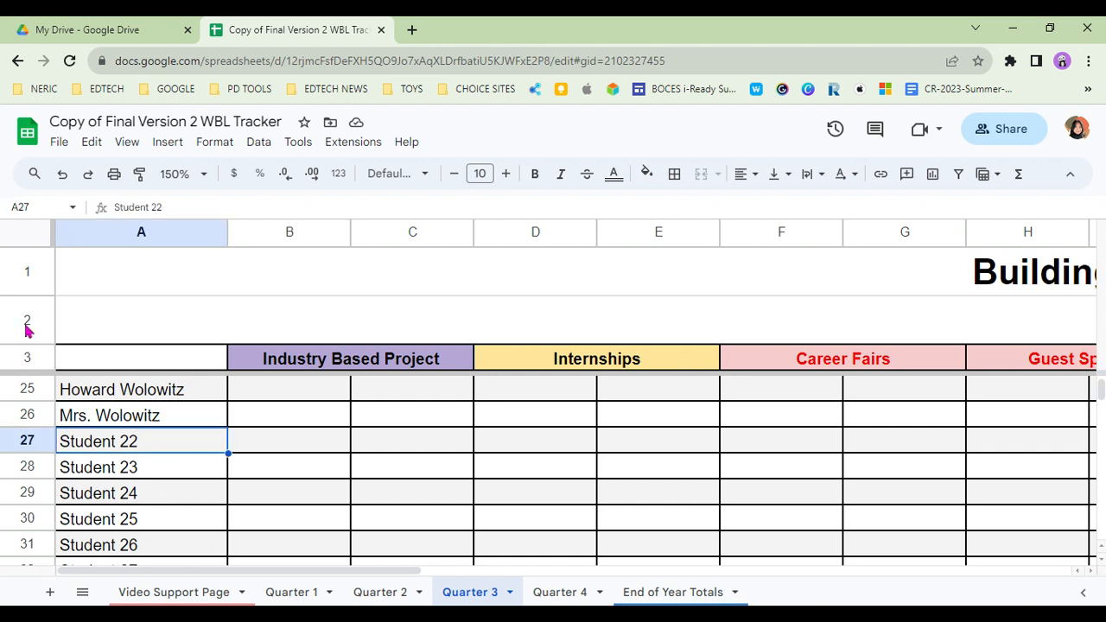
{"action": "type", "text": "John"}
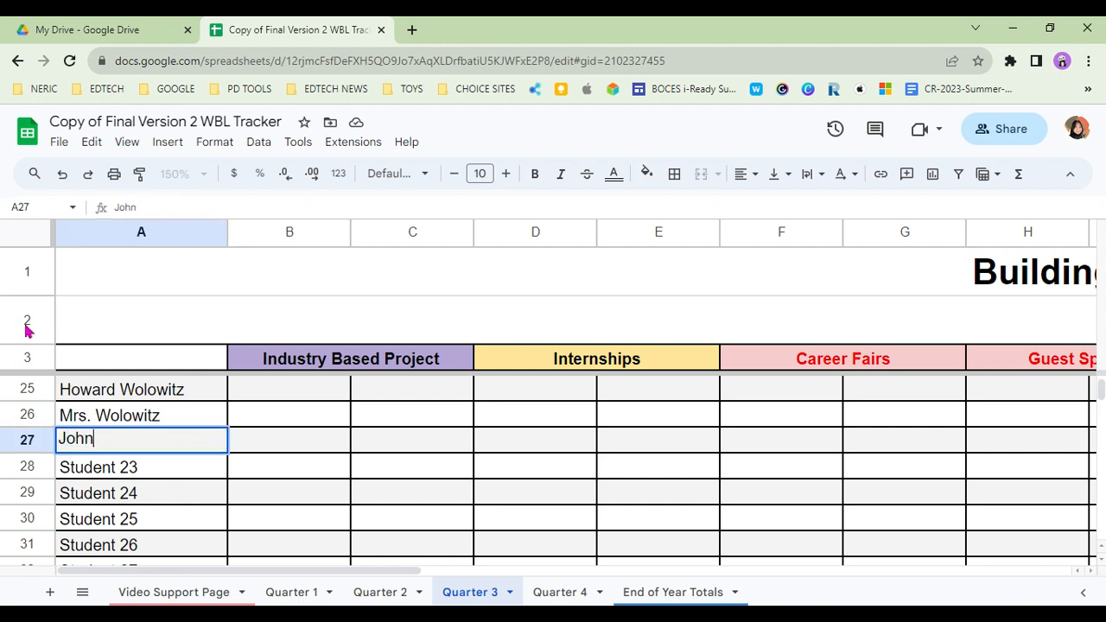
{"action": "type", "text": " Smith"}
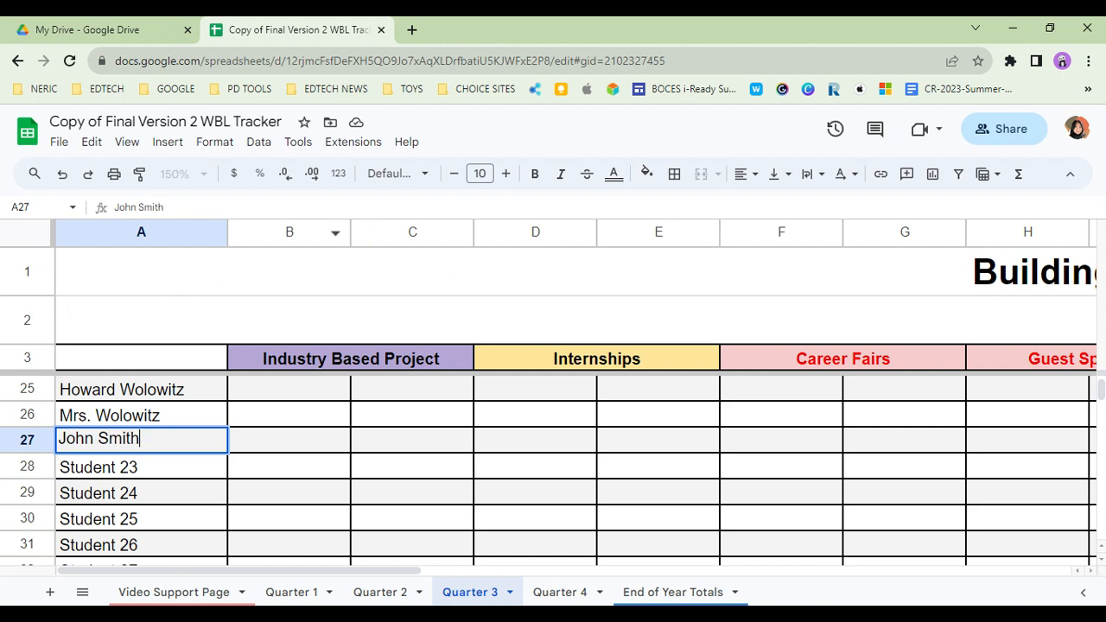
Step: Replace the Student 22 placeholder in cell A27 of the Quarter 4 sheet with the same new student's full name
{"action": "left_click", "coordinate": [560, 593]}
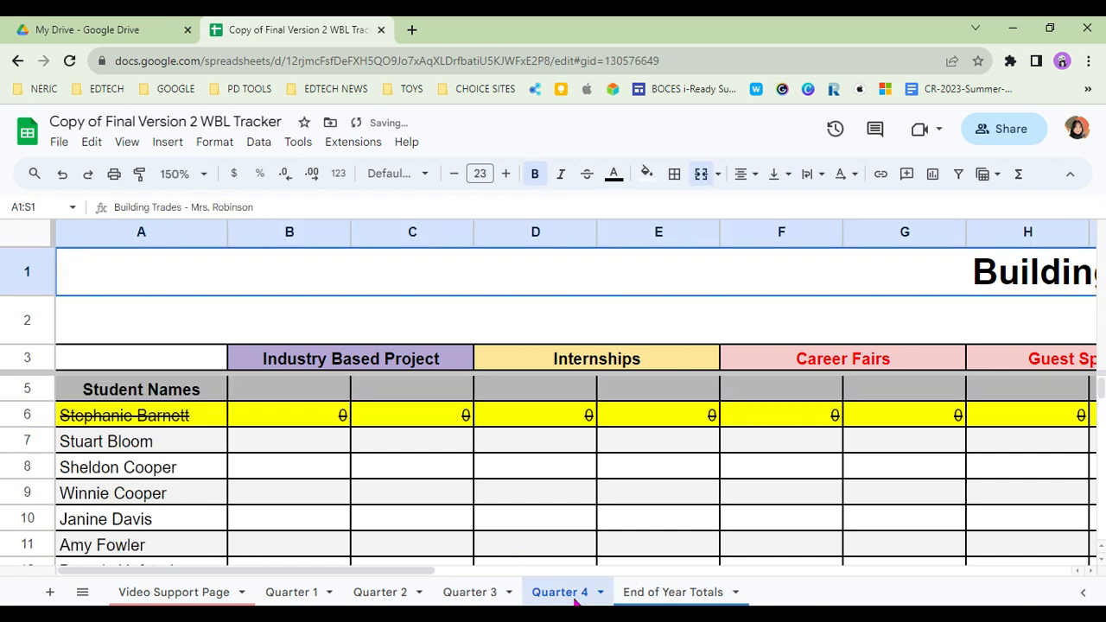
{"action": "scroll", "coordinate": [345, 489], "scroll_direction": "down", "scroll_amount": 2}
{"action": "scroll", "coordinate": [345, 488], "scroll_direction": "down", "scroll_amount": 3}
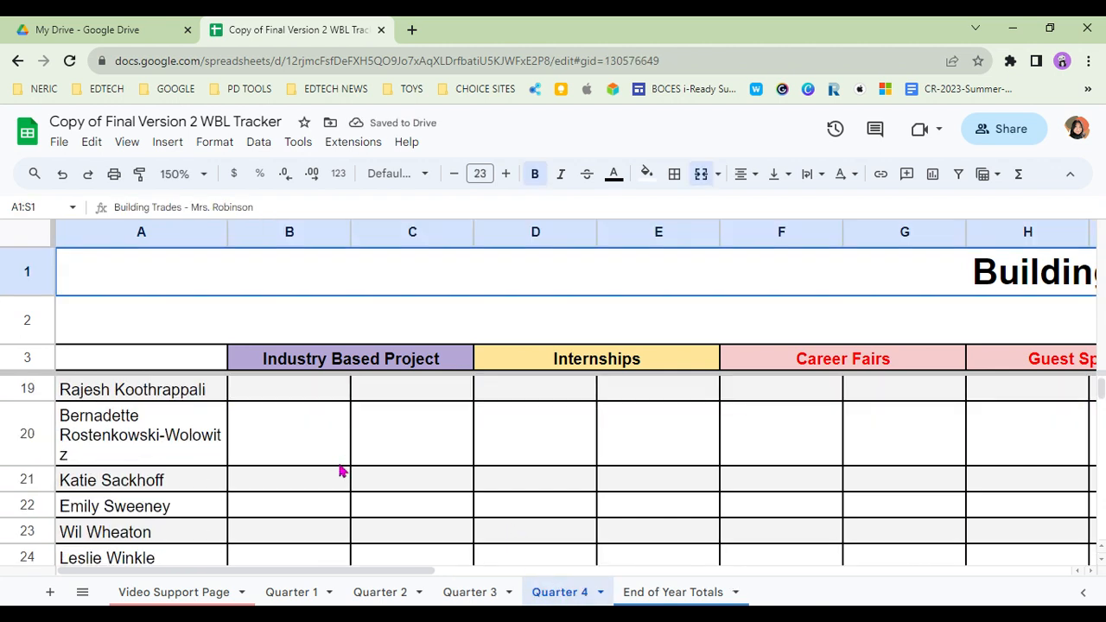
{"action": "scroll", "coordinate": [343, 466], "scroll_direction": "down", "scroll_amount": 2}
{"action": "left_click", "coordinate": [139, 445]}
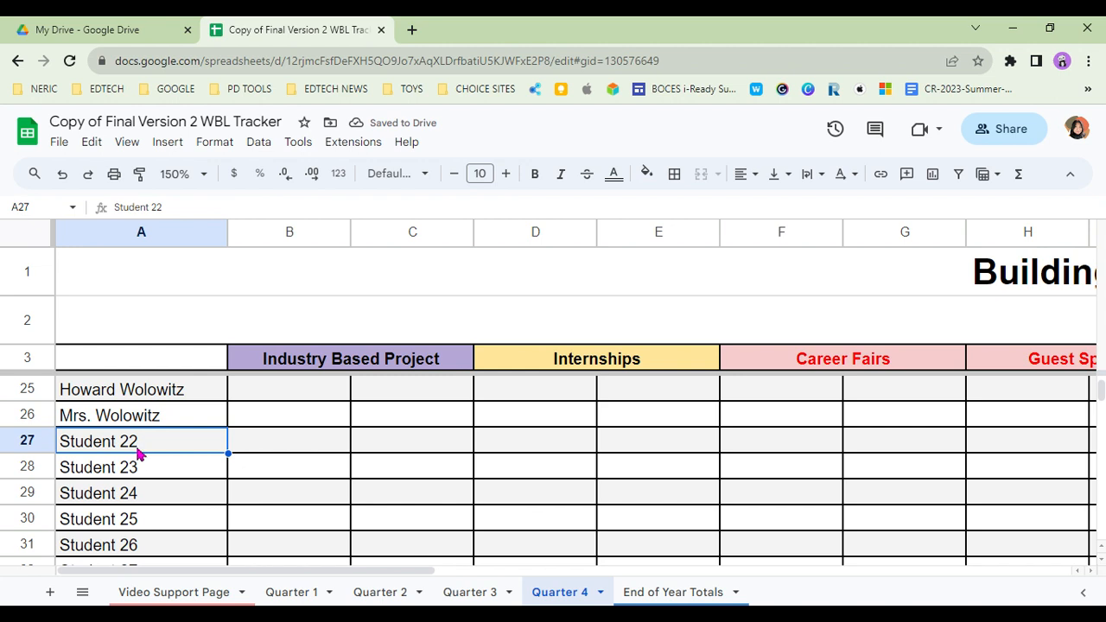
{"action": "type", "text": "John Smith"}
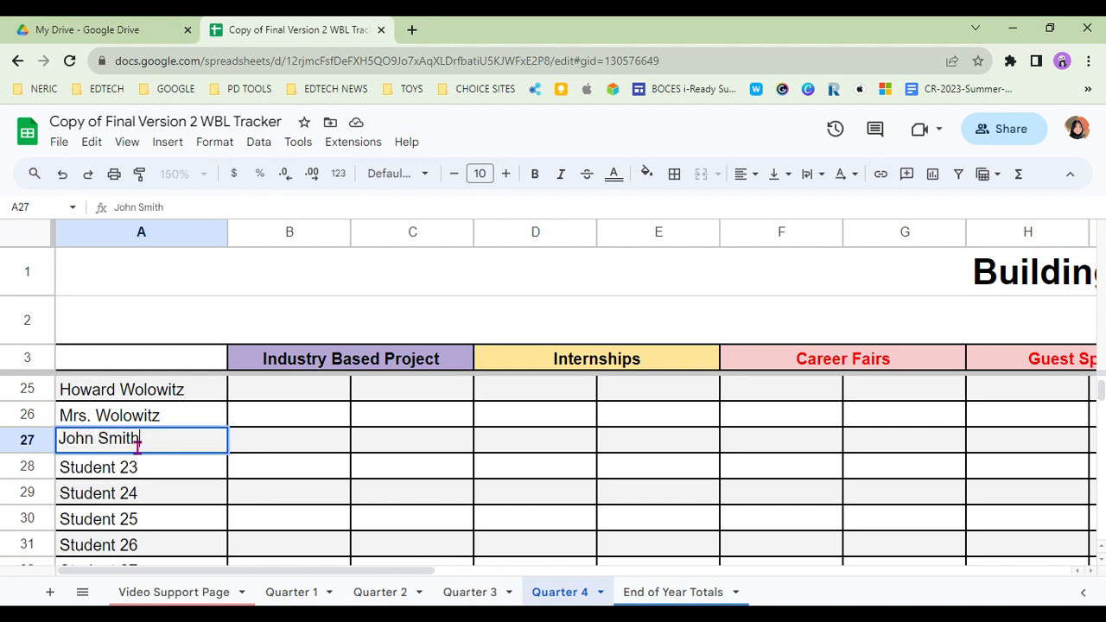
Step: Check the new student's entry in row 25 of the End of Year Totals sheet
{"action": "left_click", "coordinate": [712, 593]}
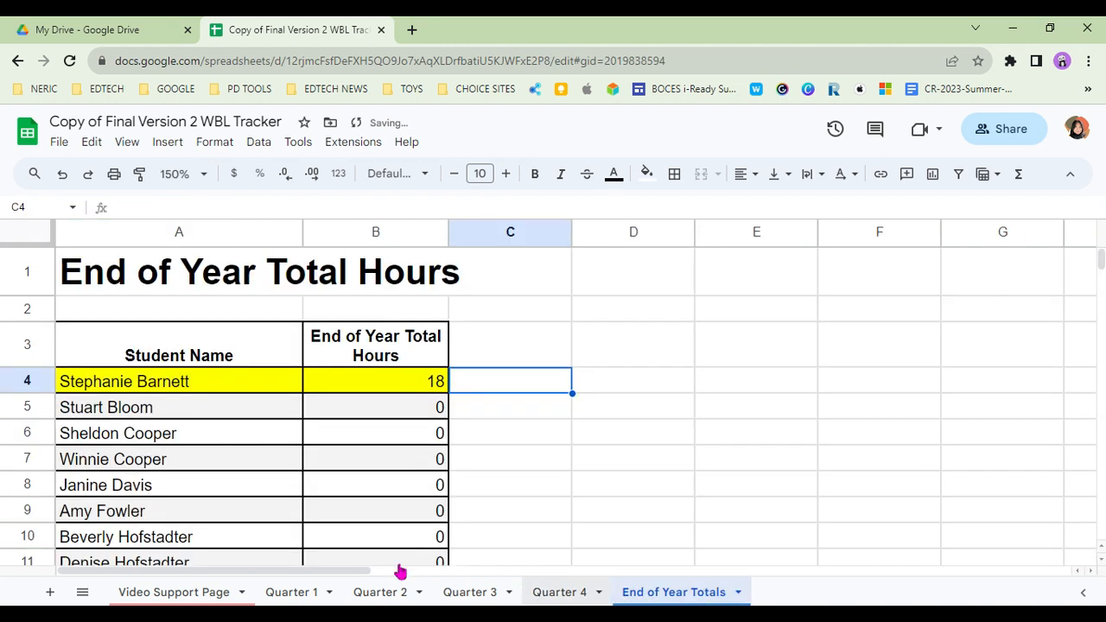
{"action": "scroll", "coordinate": [400, 465], "scroll_direction": "down", "scroll_amount": 3}
{"action": "scroll", "coordinate": [400, 465], "scroll_direction": "down", "scroll_amount": 4}
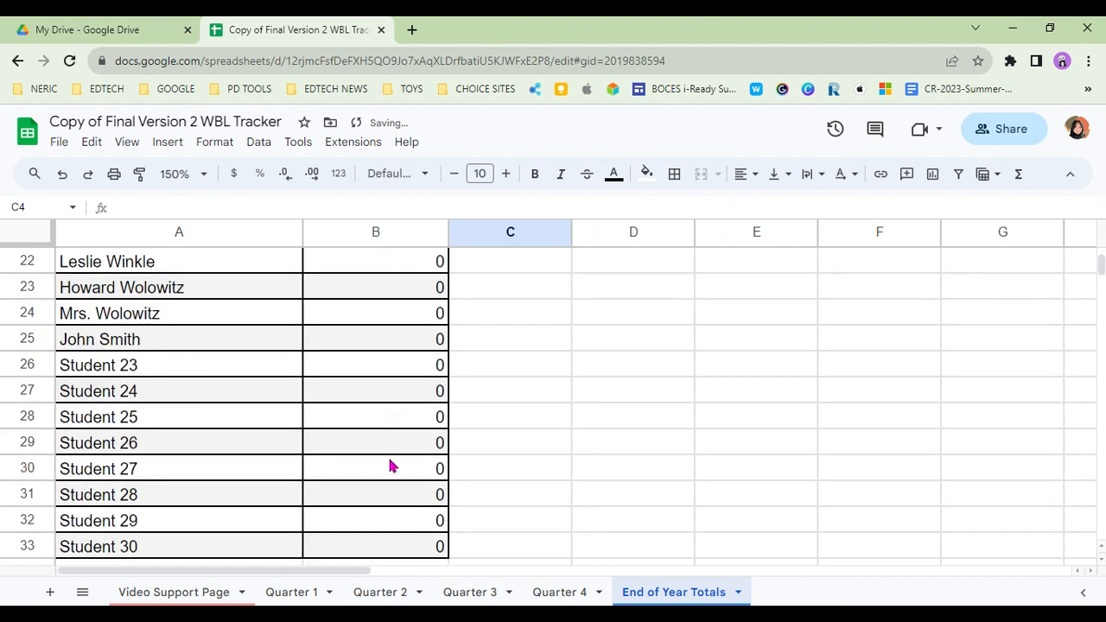
{"action": "left_click", "coordinate": [113, 346]}
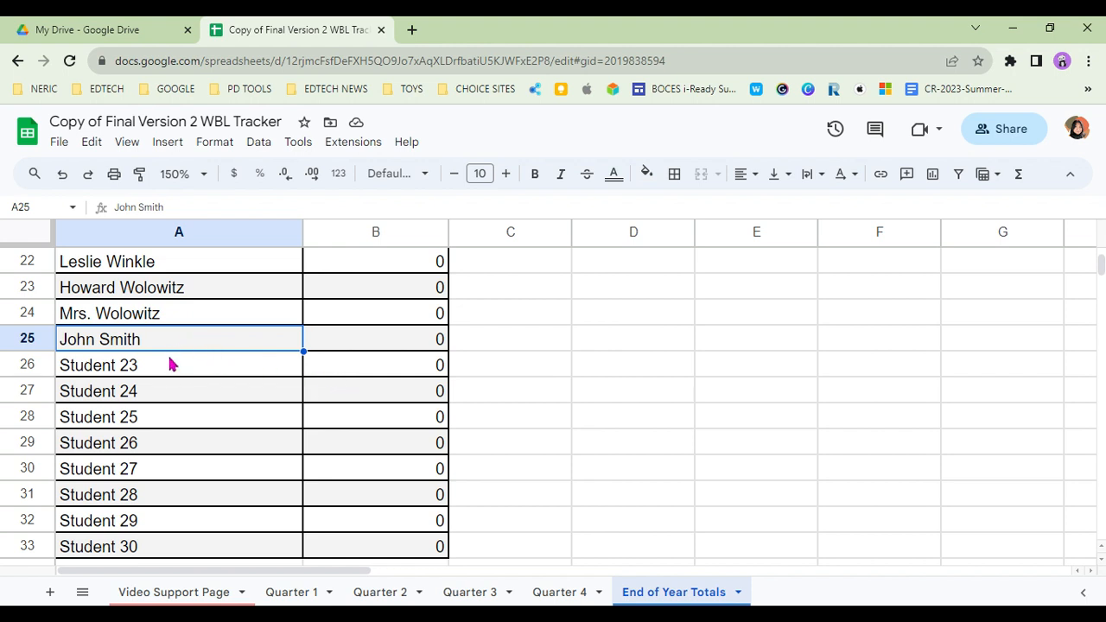
Step: On the Quarter 3 sheet, enter 1 hour each for Industry Based Project (B27) and Internships (D27) in the new student's row
{"action": "left_click", "coordinate": [481, 593]}
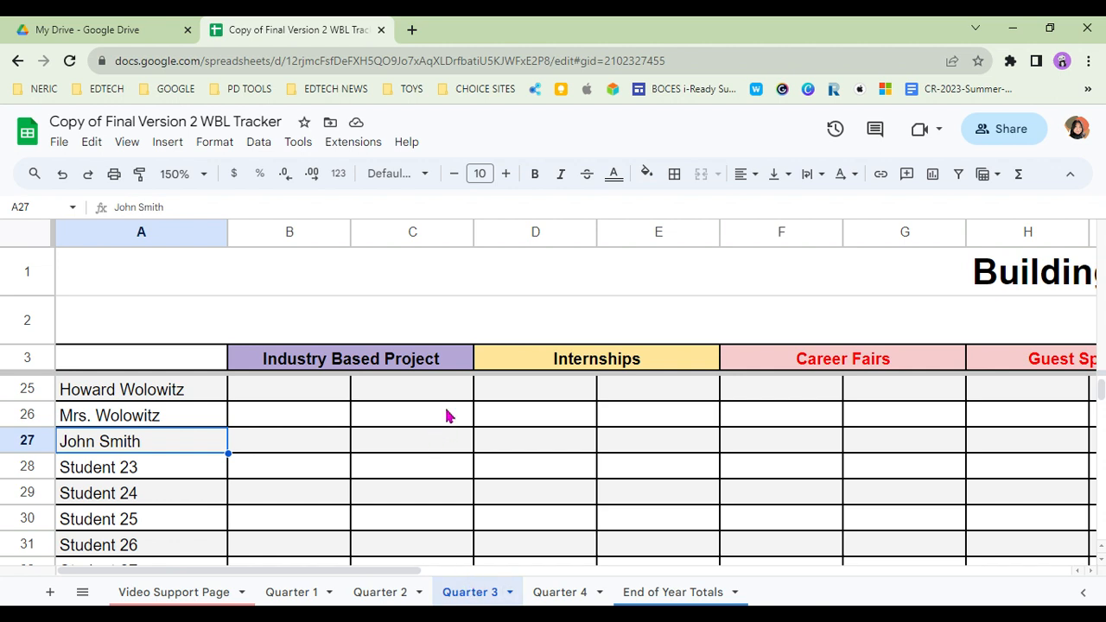
{"action": "scroll", "coordinate": [446, 415], "scroll_direction": "down", "scroll_amount": 1}
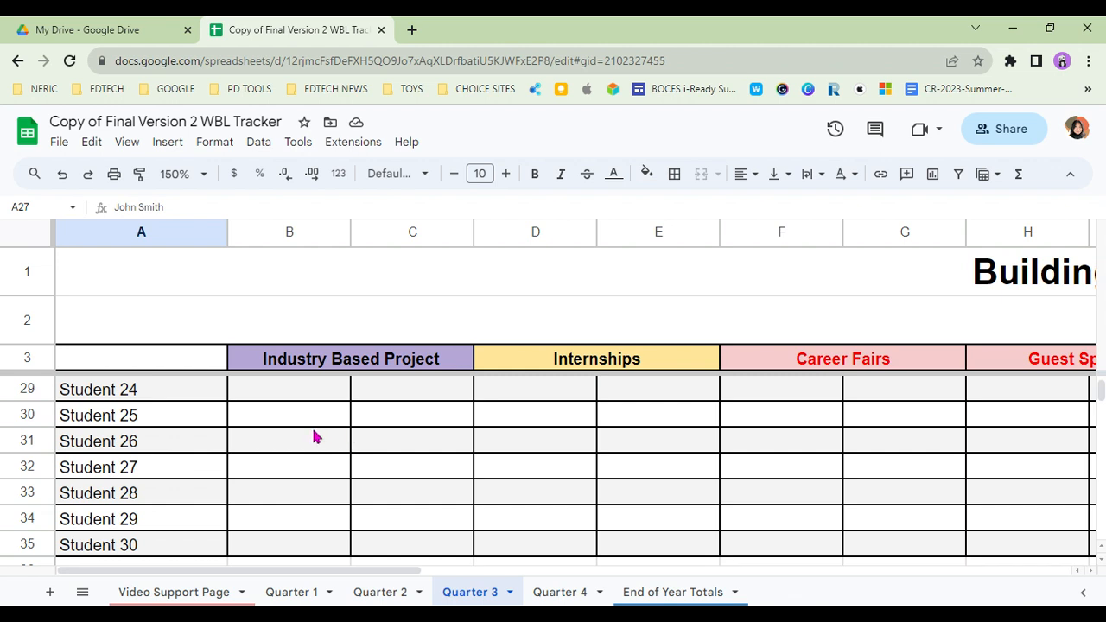
{"action": "scroll", "coordinate": [361, 449], "scroll_direction": "up", "scroll_amount": 1}
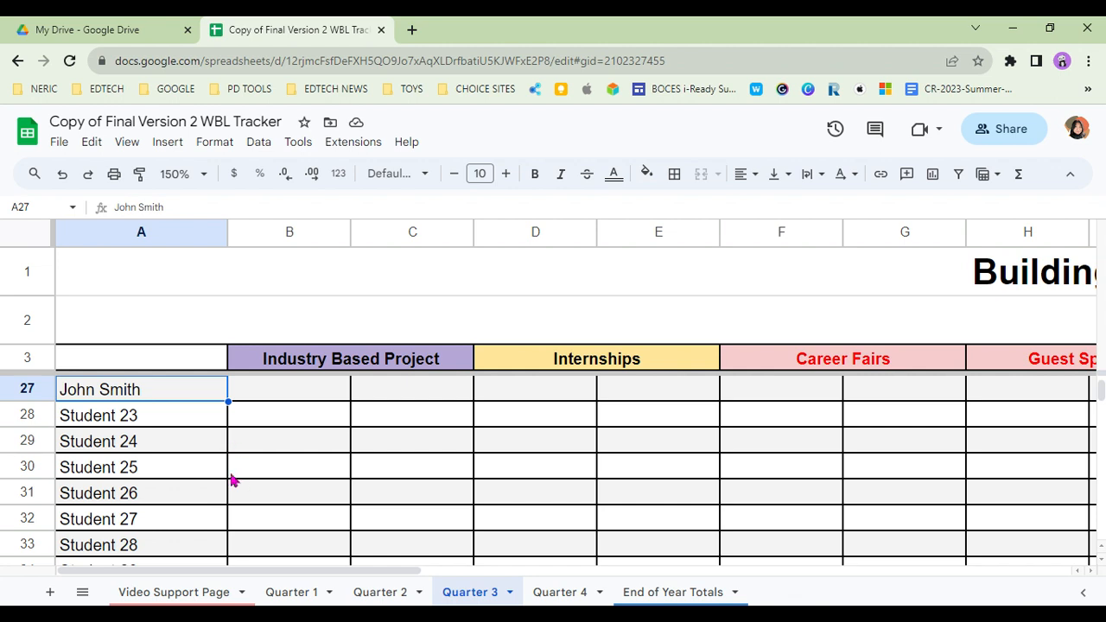
{"action": "scroll", "coordinate": [234, 481], "scroll_direction": "up", "scroll_amount": 1}
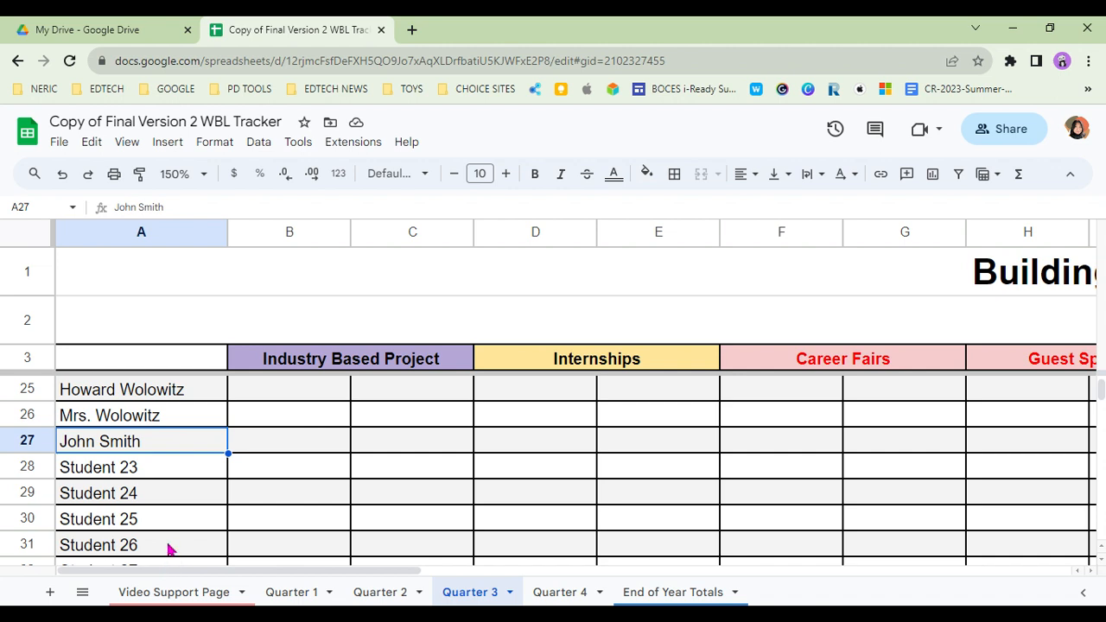
{"action": "left_click", "coordinate": [284, 448]}
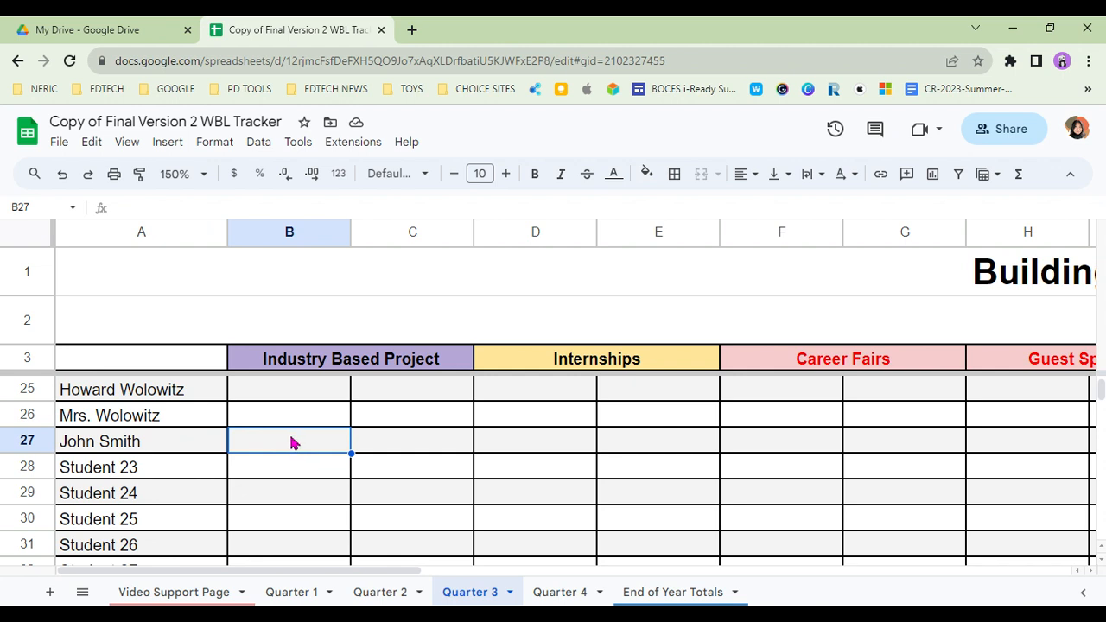
{"action": "type", "text": "1"}
{"action": "left_click", "coordinate": [552, 457]}
{"action": "type", "text": "1"}
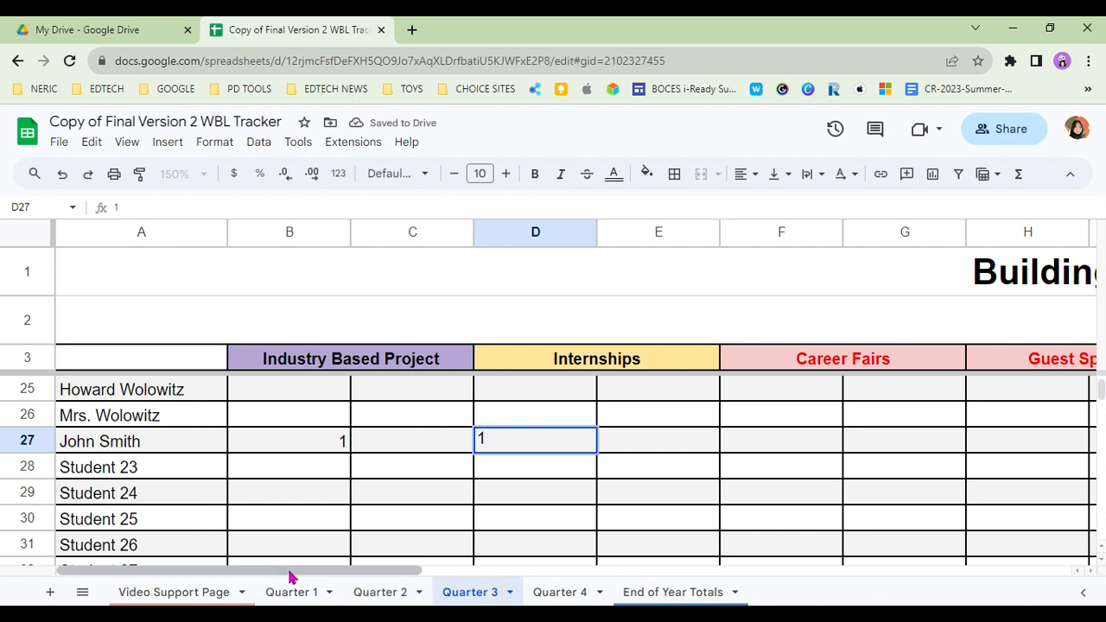
Step: Log 1 hour each for Career Fairs (F27) and Guest Speakers (H27) in the new student's Quarter 3 row
{"action": "left_click_drag", "start_coordinate": [290, 578], "coordinate": [435, 585]}
{"action": "left_click", "coordinate": [270, 447]}
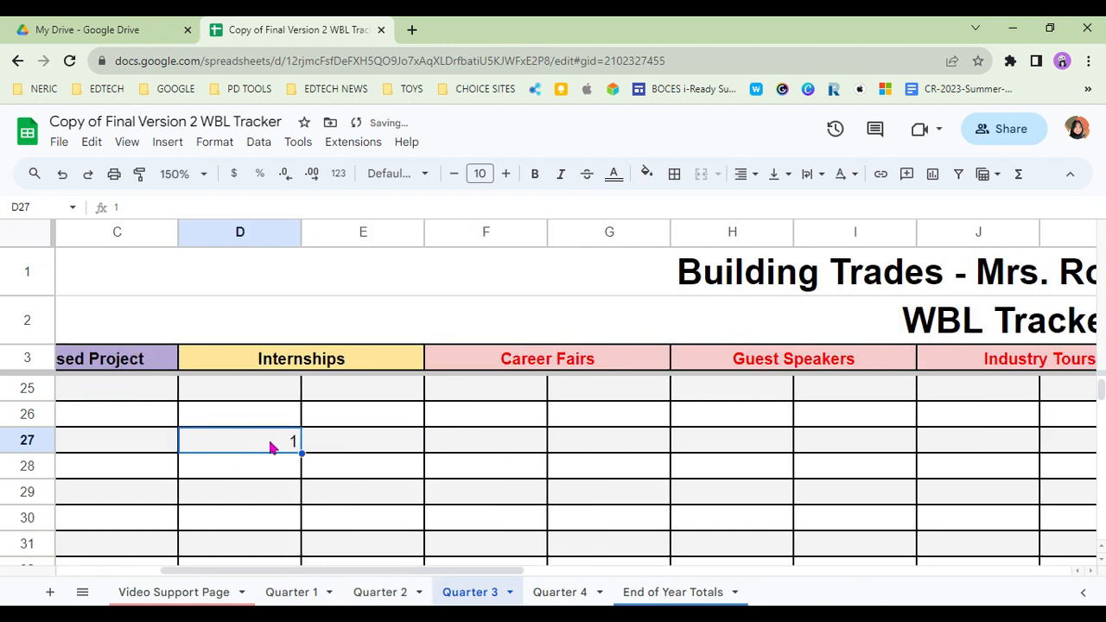
{"action": "left_click", "coordinate": [534, 456]}
{"action": "type", "text": "1"}
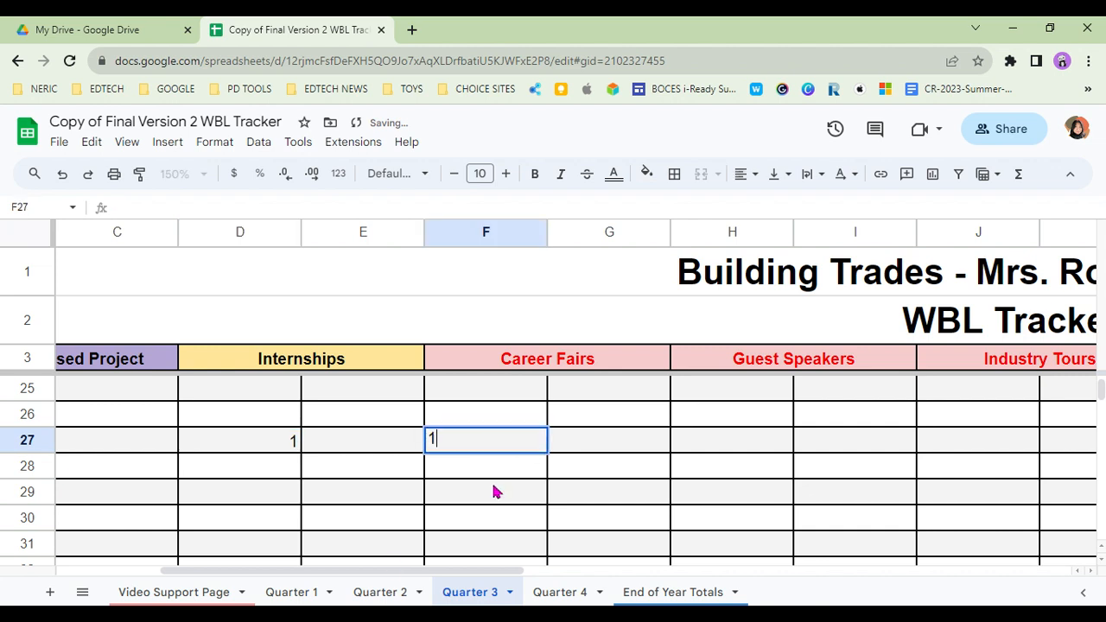
{"action": "left_click_drag", "start_coordinate": [370, 575], "coordinate": [564, 592]}
{"action": "left_click", "coordinate": [595, 447]}
{"action": "type", "text": "1"}
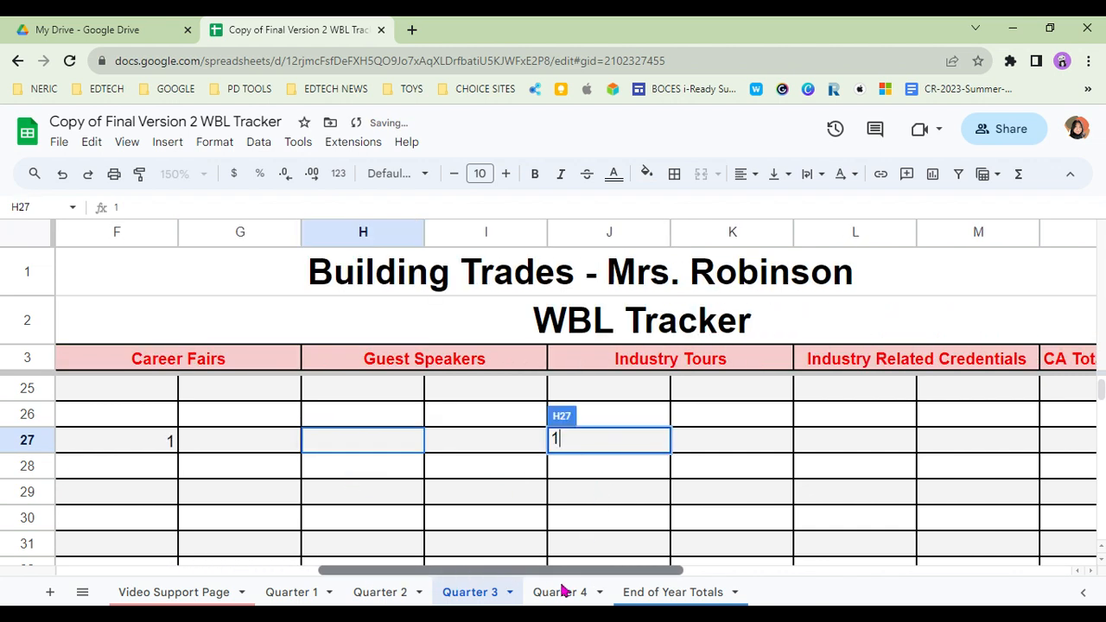
Step: Log 1 hour each for Industry Tours (J27) and Industry Related Credentials (L27) in the new student's Quarter 3 row
{"action": "left_click", "coordinate": [437, 473]}
{"action": "left_click", "coordinate": [603, 445]}
{"action": "type", "text": "1"}
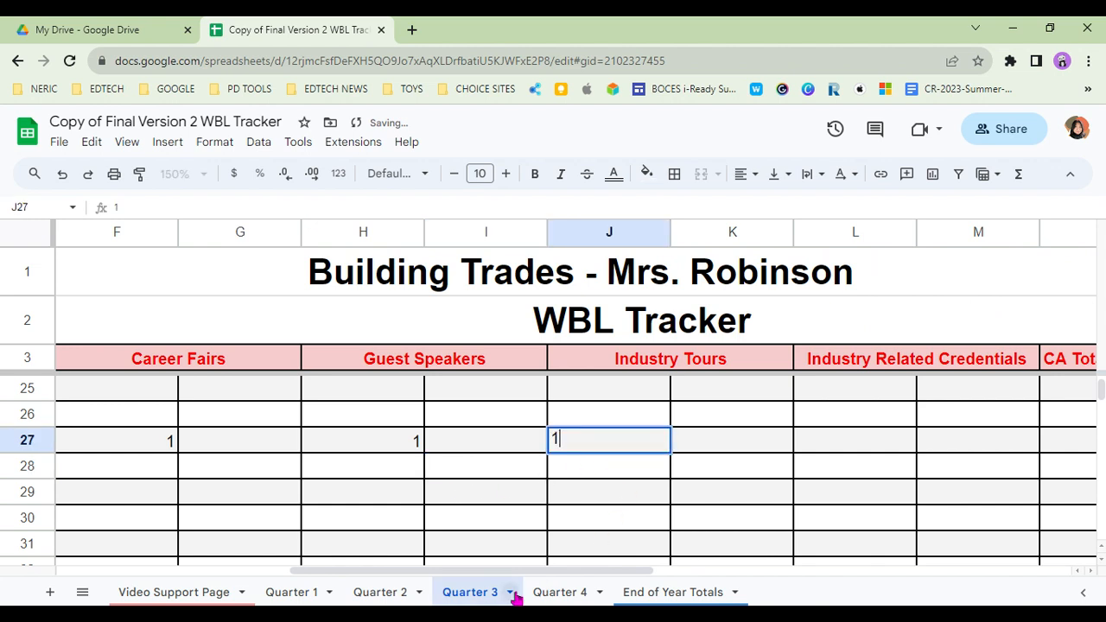
{"action": "left_click_drag", "start_coordinate": [523, 572], "coordinate": [666, 576]}
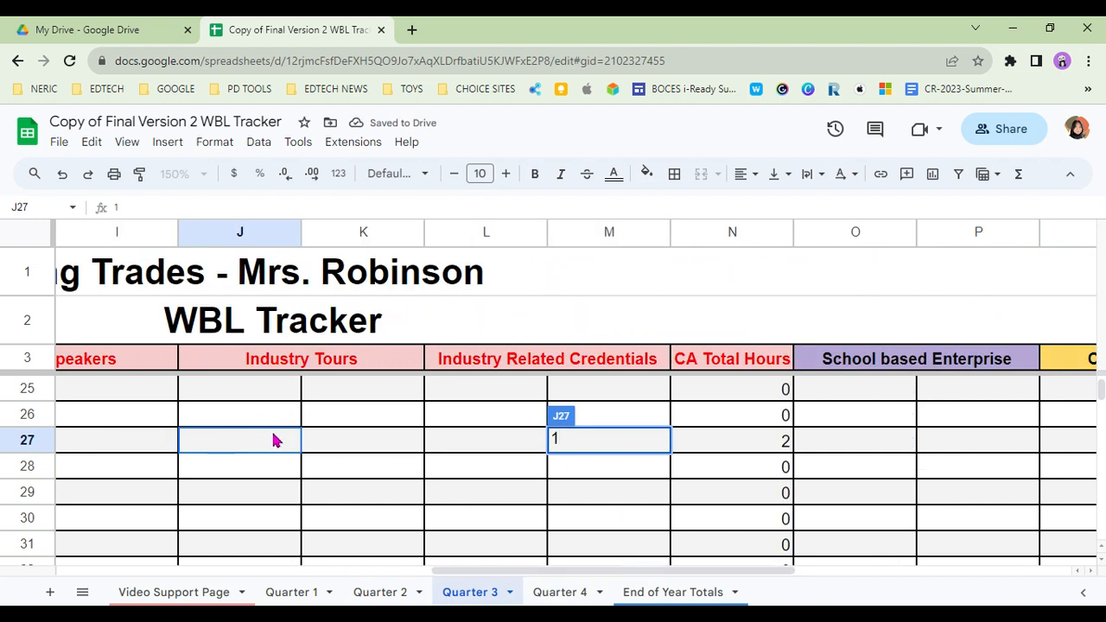
{"action": "left_click", "coordinate": [463, 452]}
{"action": "type", "text": "1"}
{"action": "left_click", "coordinate": [712, 477]}
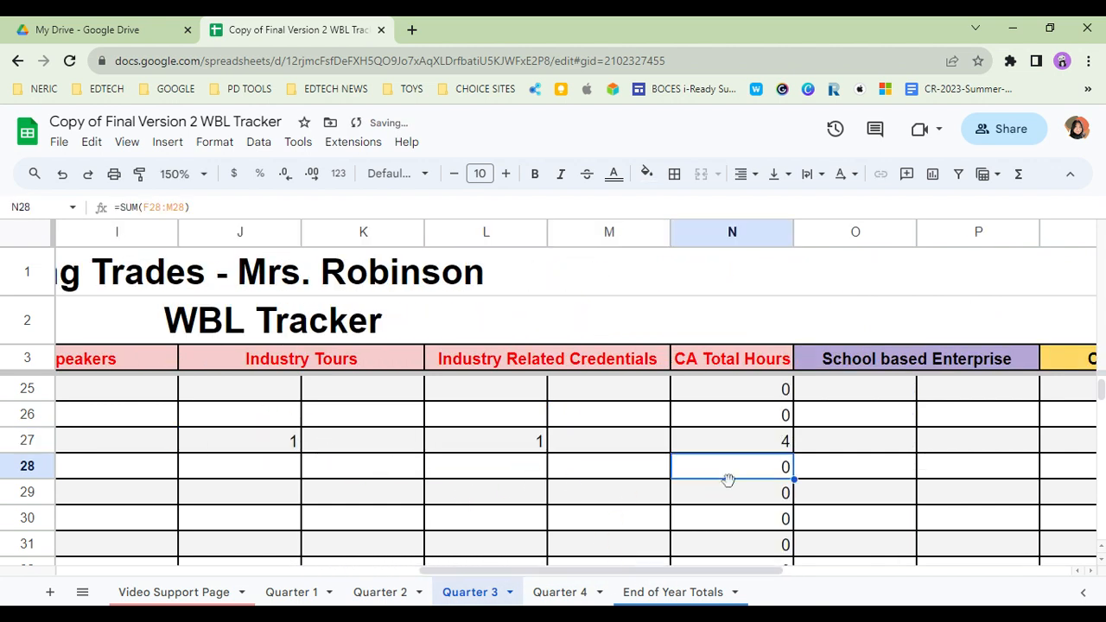
Step: In Quarter 3 row 27, enter 1 for School based Enterprise (O27), 1 for Community Service (Q27) and 10 for Job Shadowing (S27)
{"action": "left_click_drag", "start_coordinate": [620, 577], "coordinate": [766, 593]}
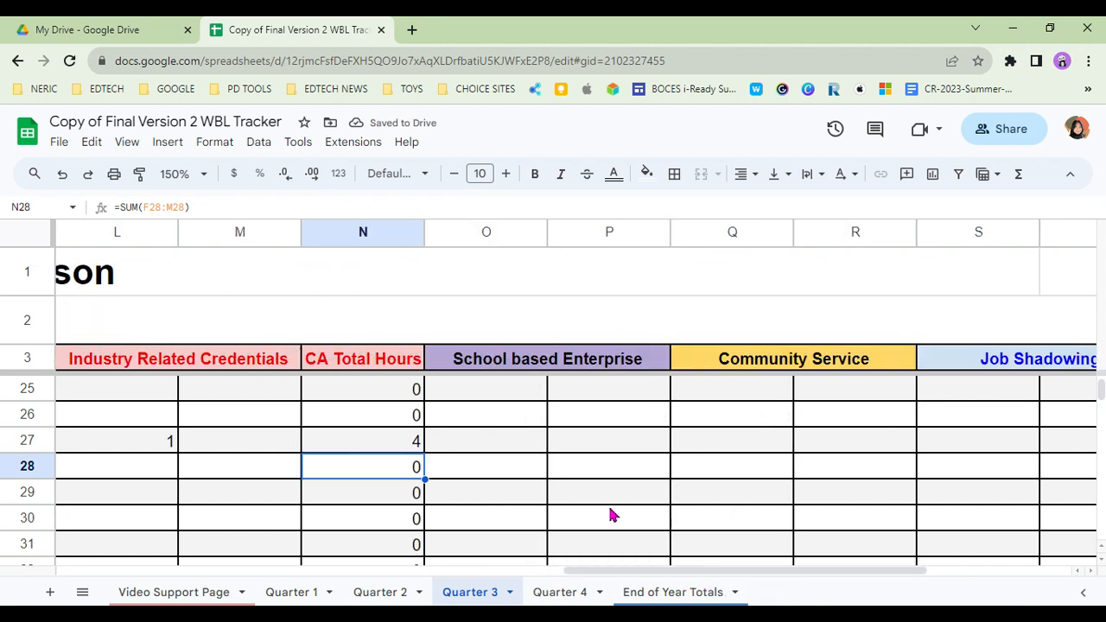
{"action": "left_click", "coordinate": [536, 445]}
{"action": "type", "text": "1"}
{"action": "left_click", "coordinate": [756, 448]}
{"action": "type", "text": "1"}
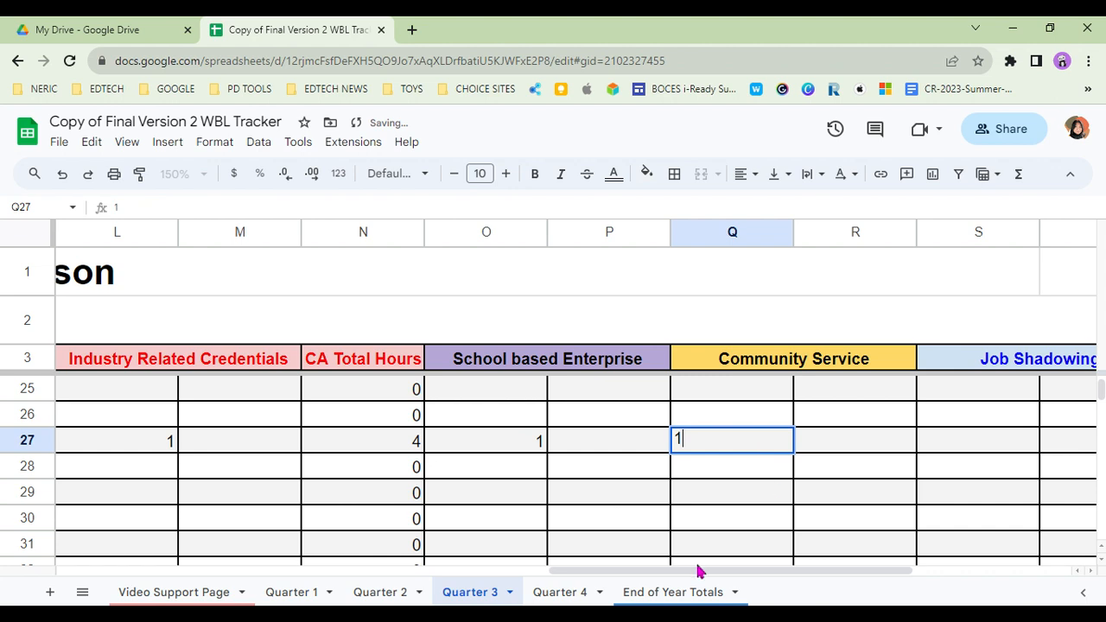
{"action": "left_click_drag", "start_coordinate": [698, 573], "coordinate": [871, 588]}
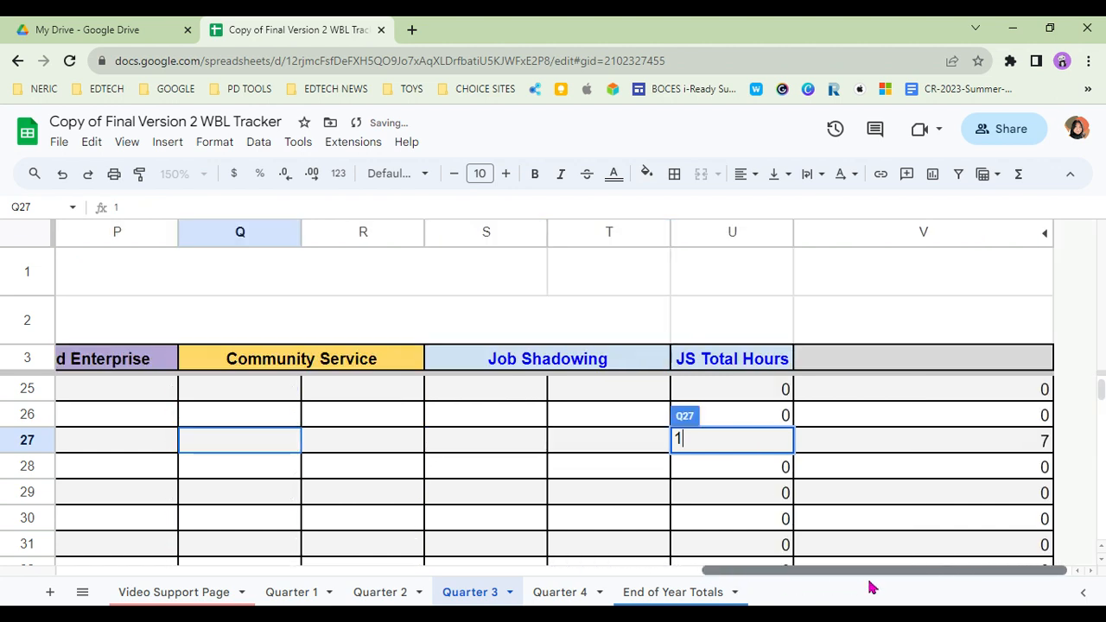
{"action": "left_click", "coordinate": [493, 453]}
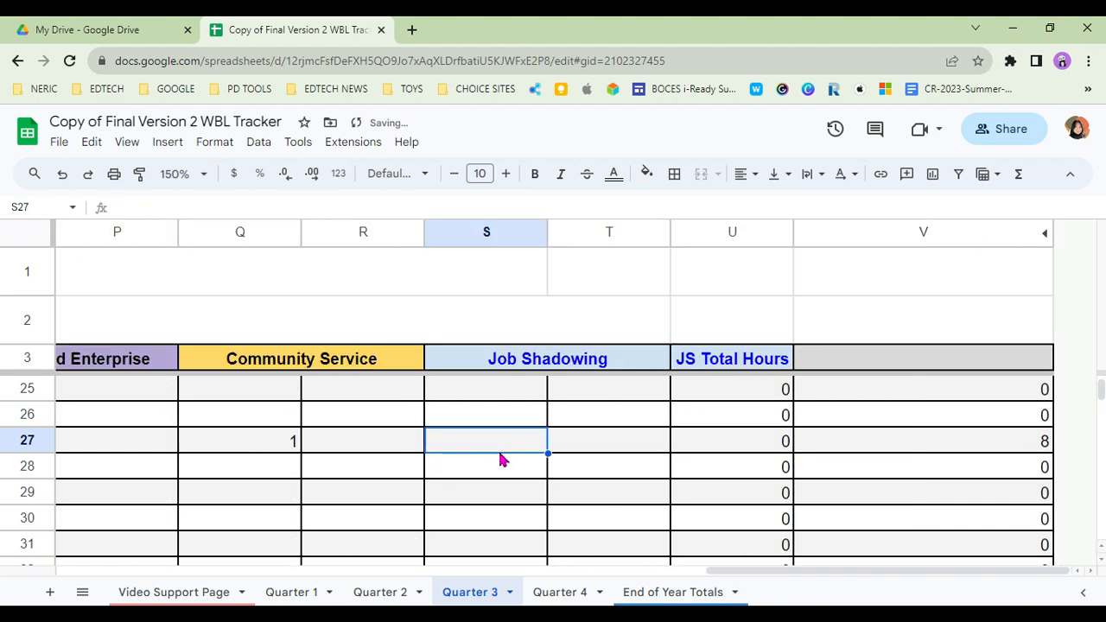
{"action": "type", "text": "10"}
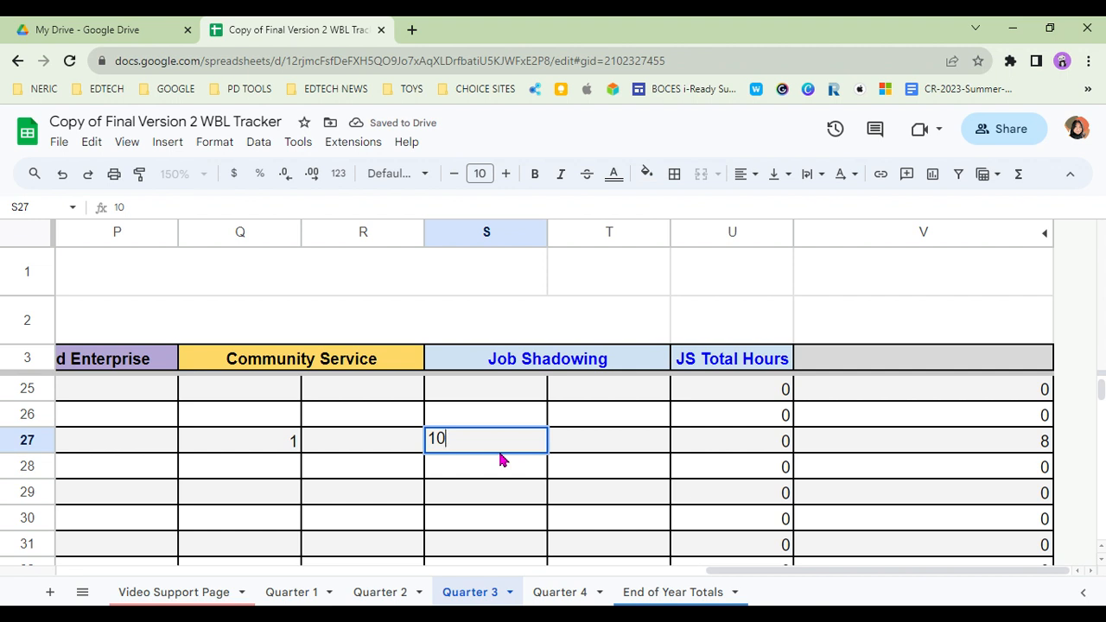
{"action": "left_click", "coordinate": [575, 494]}
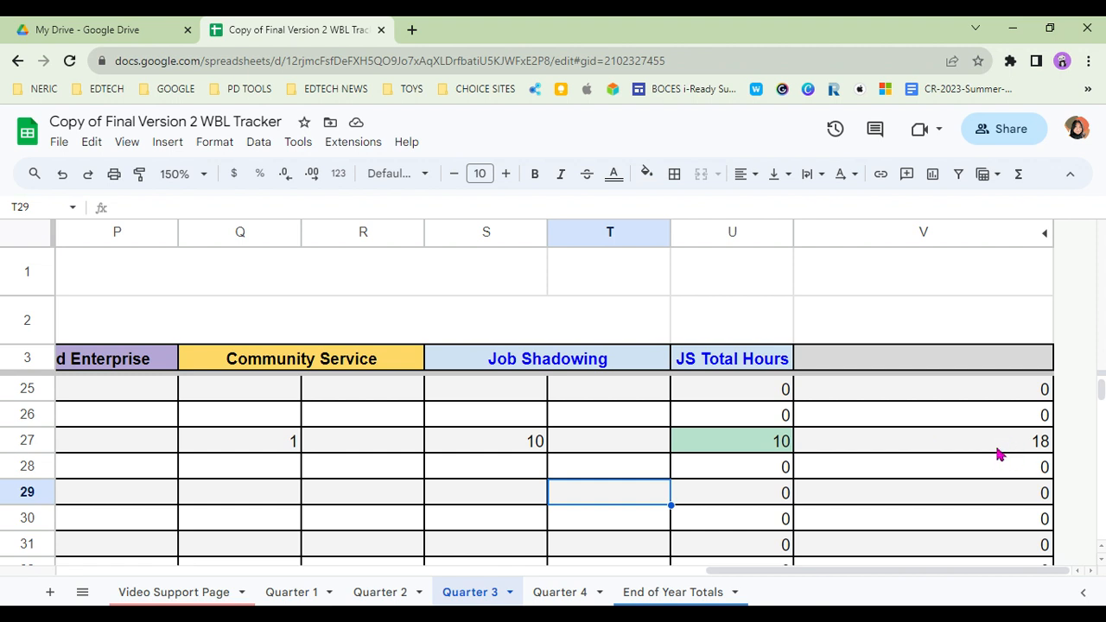
Step: On the Quarter 4 sheet, enter 1 hour each for Industry Based Project (B27), Internships (D27) and Career Fairs (F27) for the new student
{"action": "left_click", "coordinate": [588, 596]}
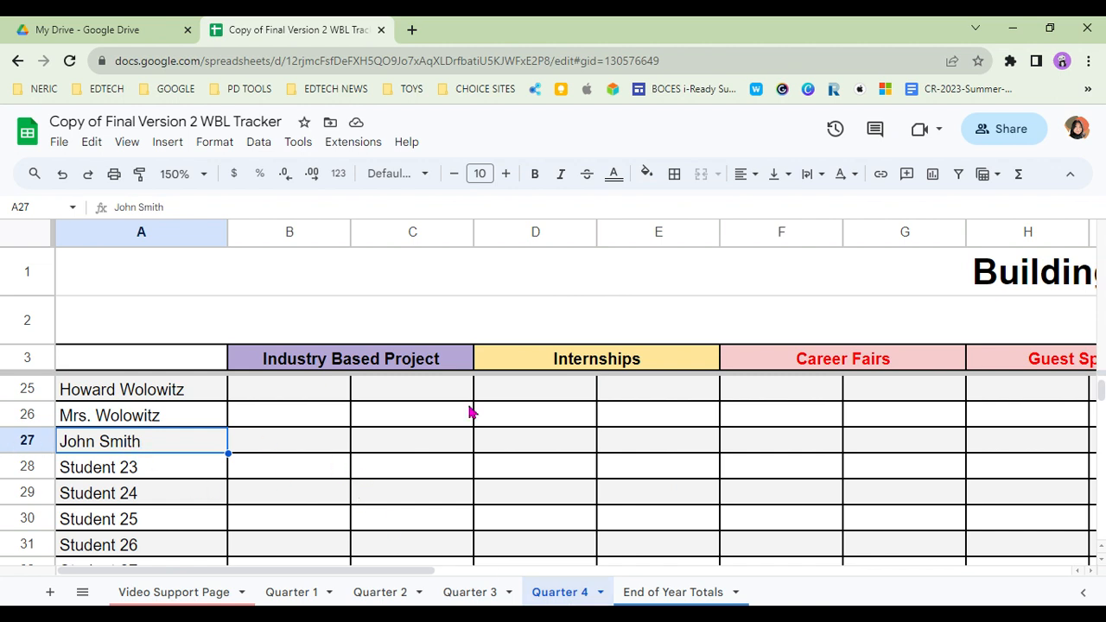
{"action": "left_click", "coordinate": [254, 444]}
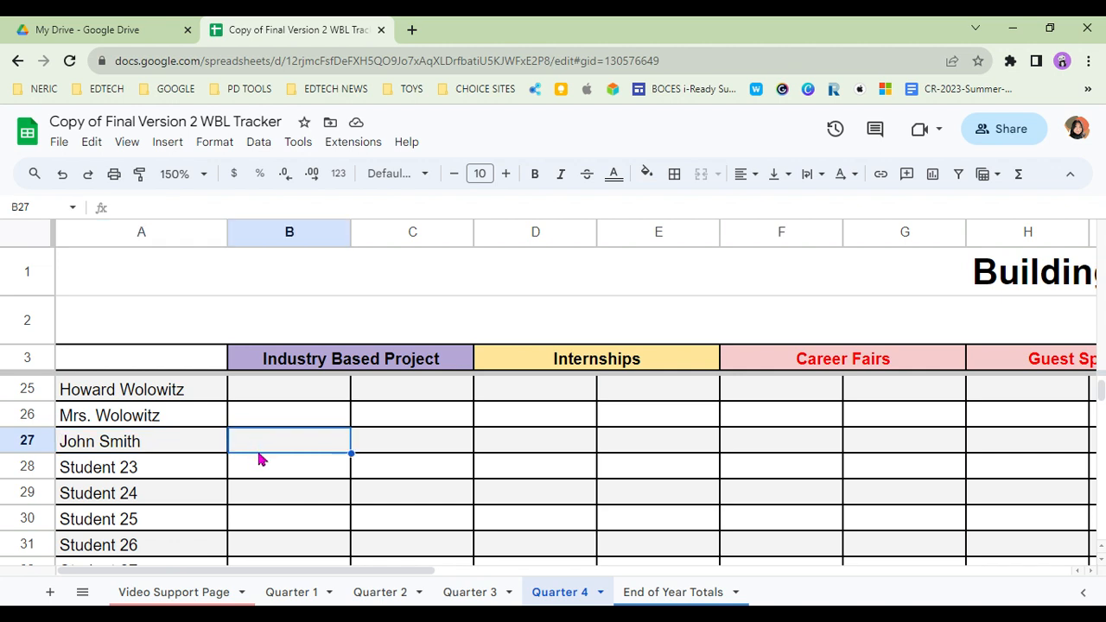
{"action": "type", "text": "1"}
{"action": "key", "text": "Tab"}
{"action": "key", "text": "Tab"}
{"action": "type", "text": "1"}
{"action": "key", "text": "Tab"}
{"action": "key", "text": "Tab"}
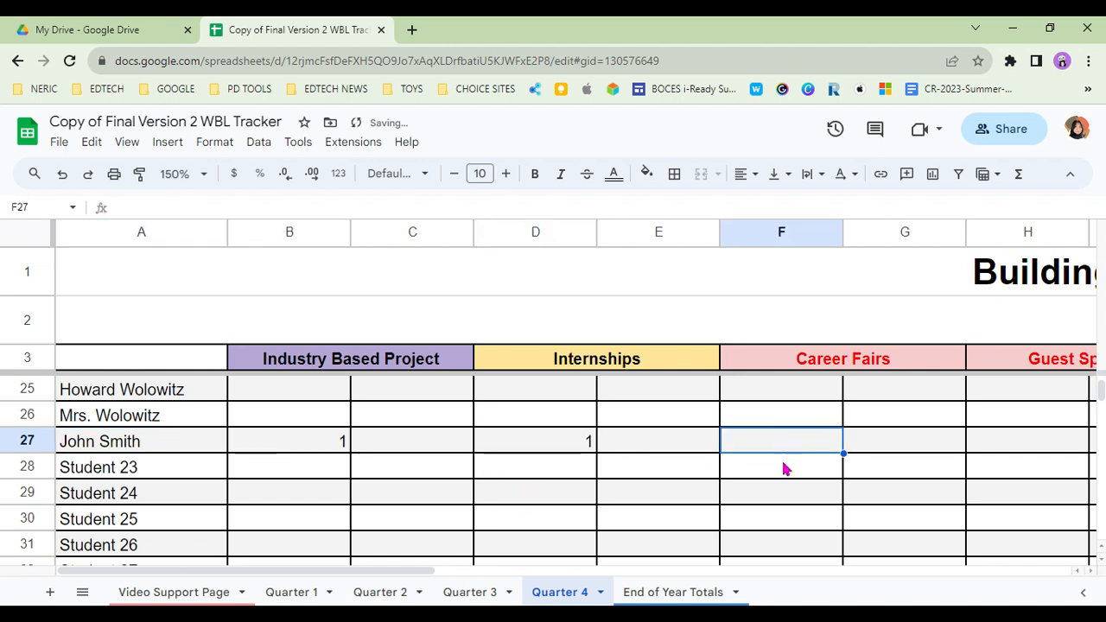
{"action": "type", "text": "1"}
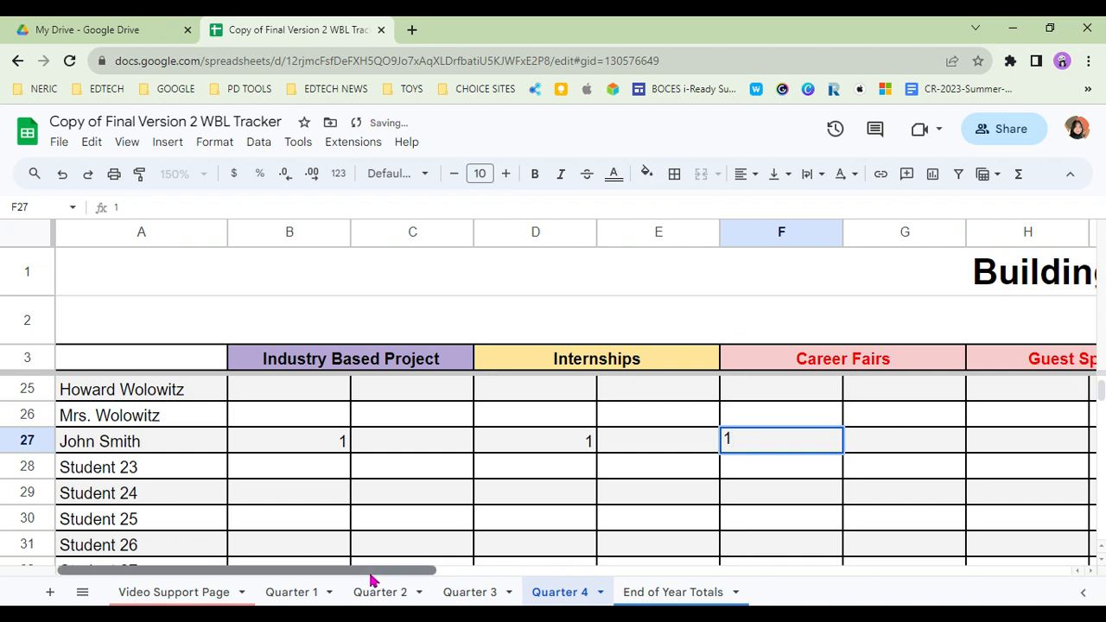
Step: In Quarter 4 row 27, enter 1 hour each for Guest Speakers (H27), Industry Tours (J27) and Industry Related Credentials (L27)
{"action": "left_click_drag", "start_coordinate": [372, 579], "coordinate": [575, 581]}
{"action": "left_click", "coordinate": [455, 444]}
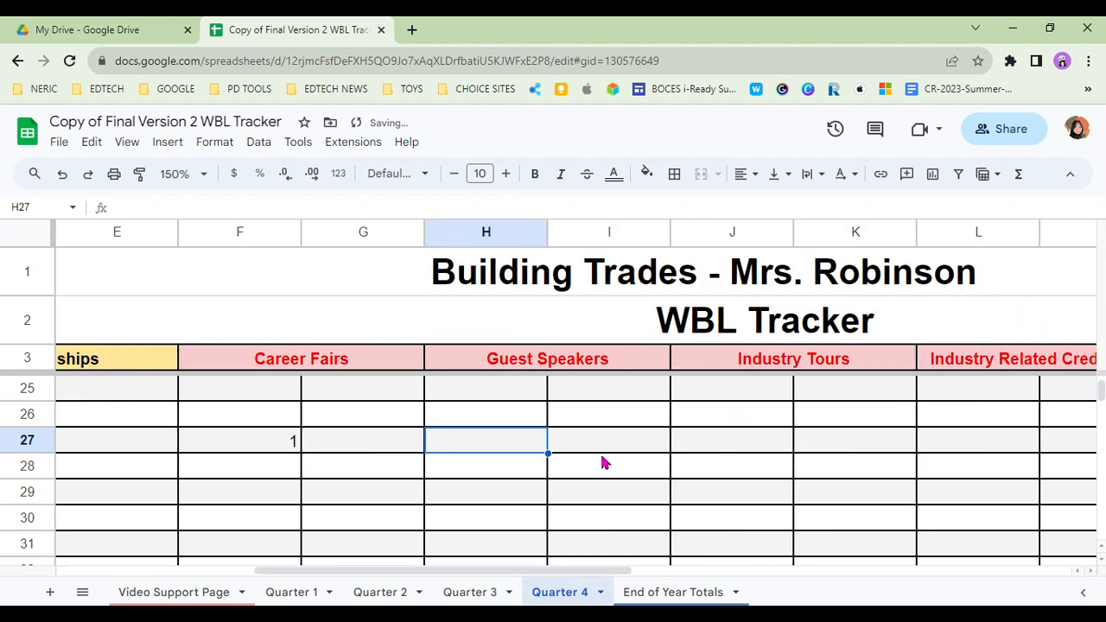
{"action": "type", "text": "1"}
{"action": "key", "text": "Tab"}
{"action": "key", "text": "Tab"}
{"action": "type", "text": "1"}
{"action": "left_click_drag", "start_coordinate": [527, 573], "coordinate": [726, 576]}
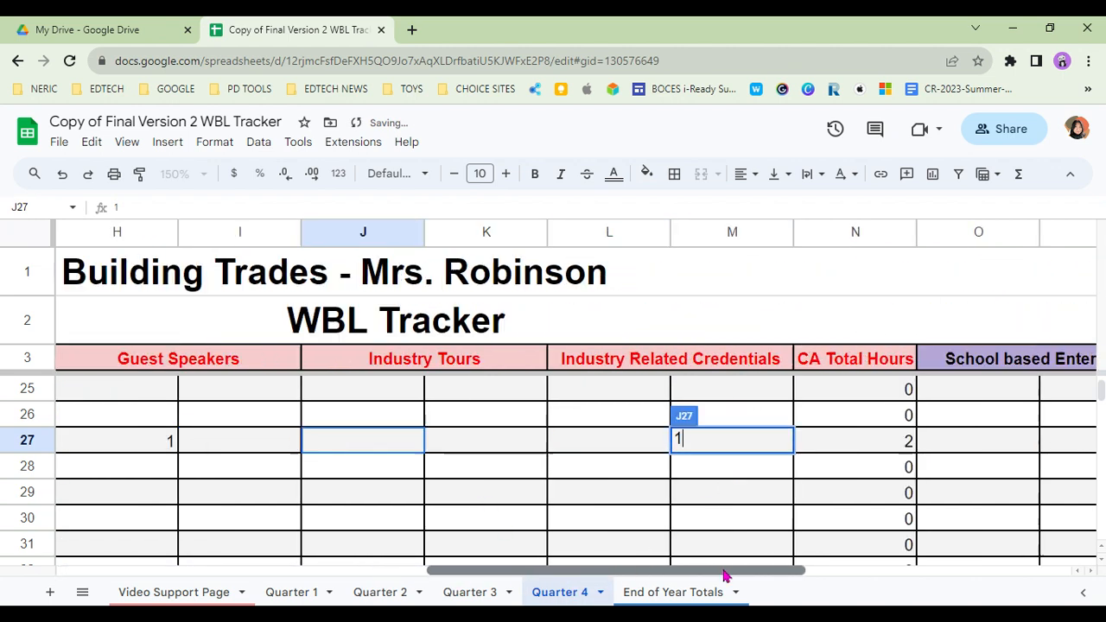
{"action": "left_click", "coordinate": [447, 448]}
{"action": "type", "text": "1"}
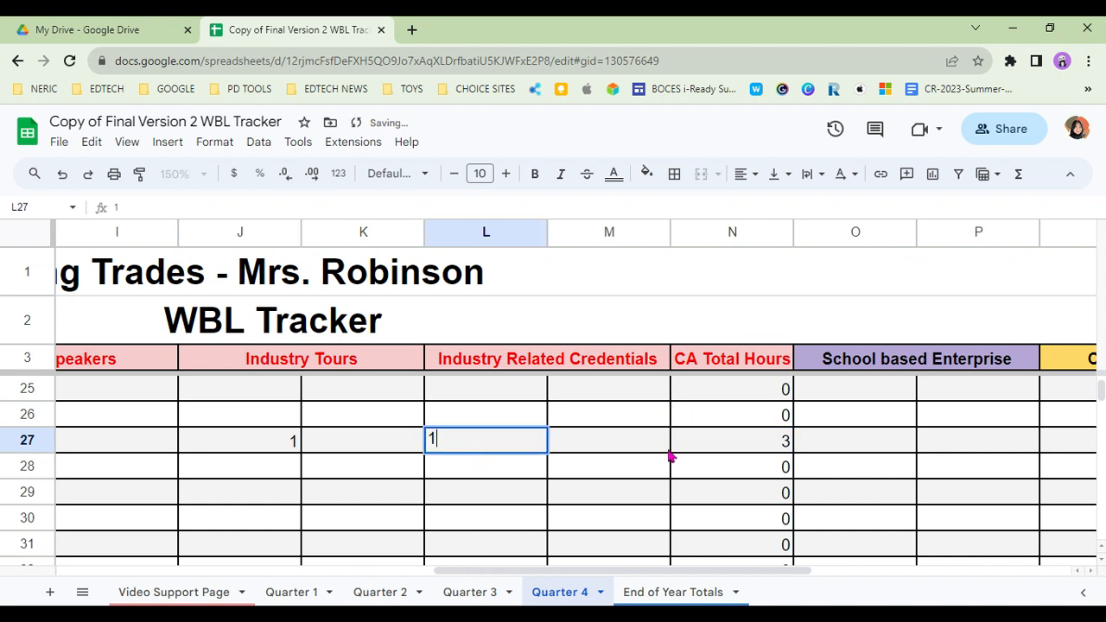
Step: In Quarter 4 row 27, enter 1 hour each for School based Enterprise (O27), Community Service (Q27) and Job Shadowing (S27)
{"action": "left_click", "coordinate": [908, 449]}
{"action": "type", "text": "1"}
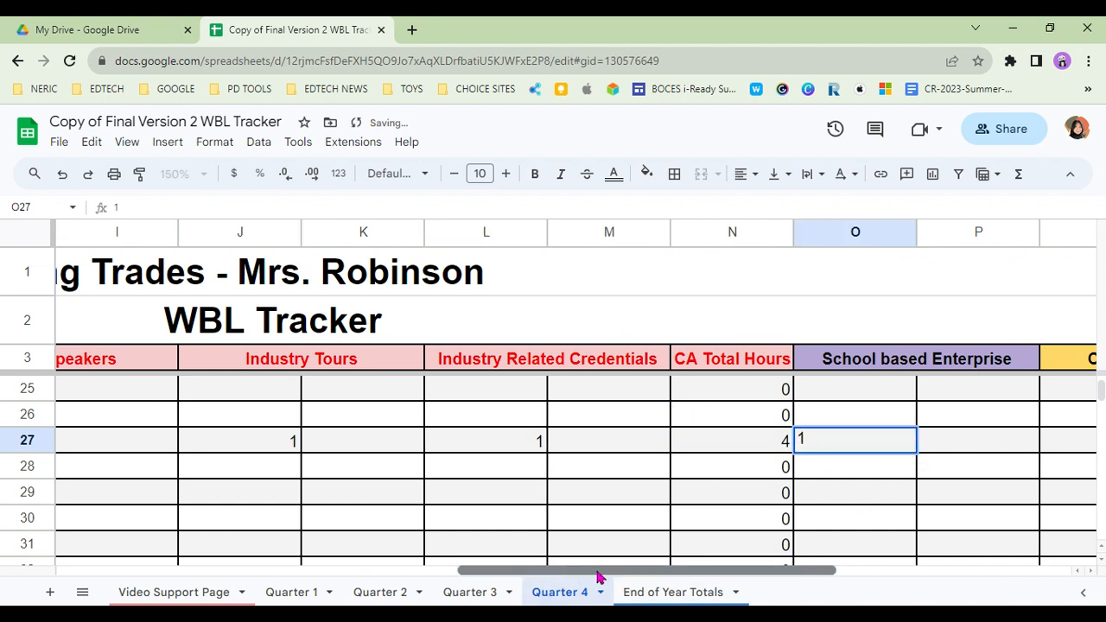
{"action": "left_click_drag", "start_coordinate": [600, 578], "coordinate": [835, 575]}
{"action": "left_click", "coordinate": [437, 449]}
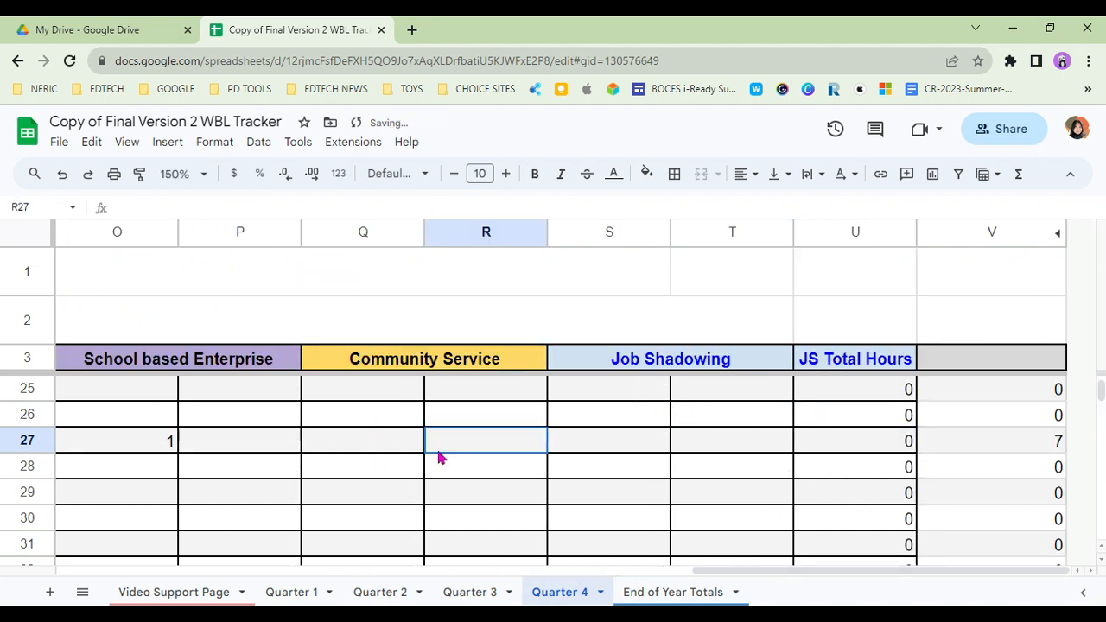
{"action": "left_click", "coordinate": [395, 449]}
{"action": "type", "text": "1"}
{"action": "left_click", "coordinate": [597, 451]}
{"action": "type", "text": "1"}
{"action": "left_click", "coordinate": [801, 458]}
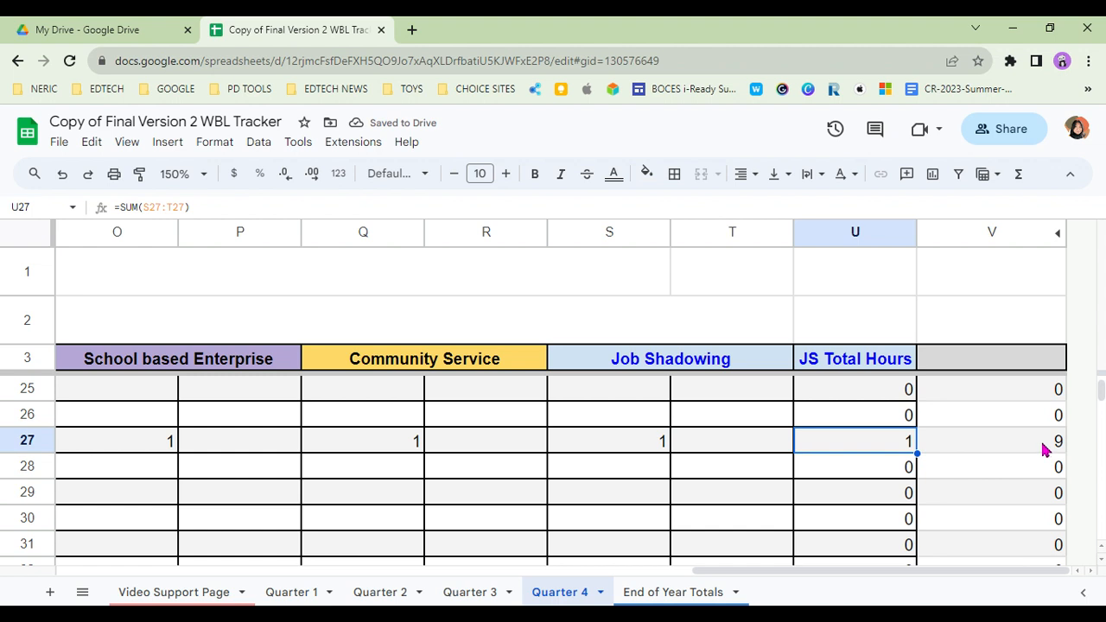
Step: Check the total hours of the new student and the departed student on the End of Year Totals sheet
{"action": "left_click", "coordinate": [683, 595]}
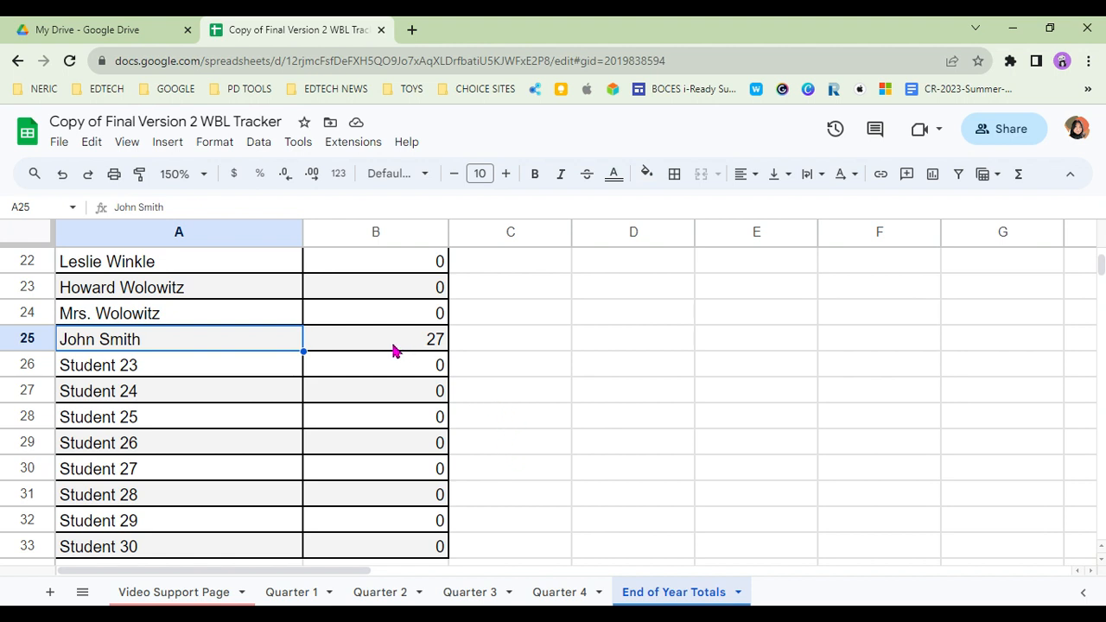
{"action": "scroll", "coordinate": [538, 427], "scroll_direction": "up", "scroll_amount": 6}
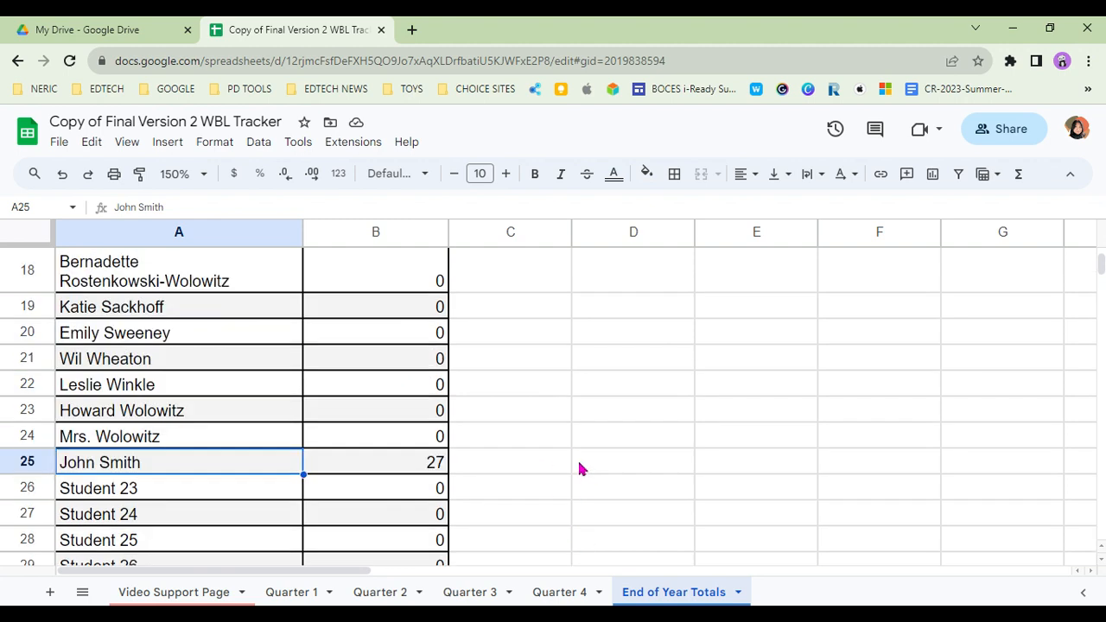
{"action": "scroll", "coordinate": [564, 463], "scroll_direction": "up", "scroll_amount": 1}
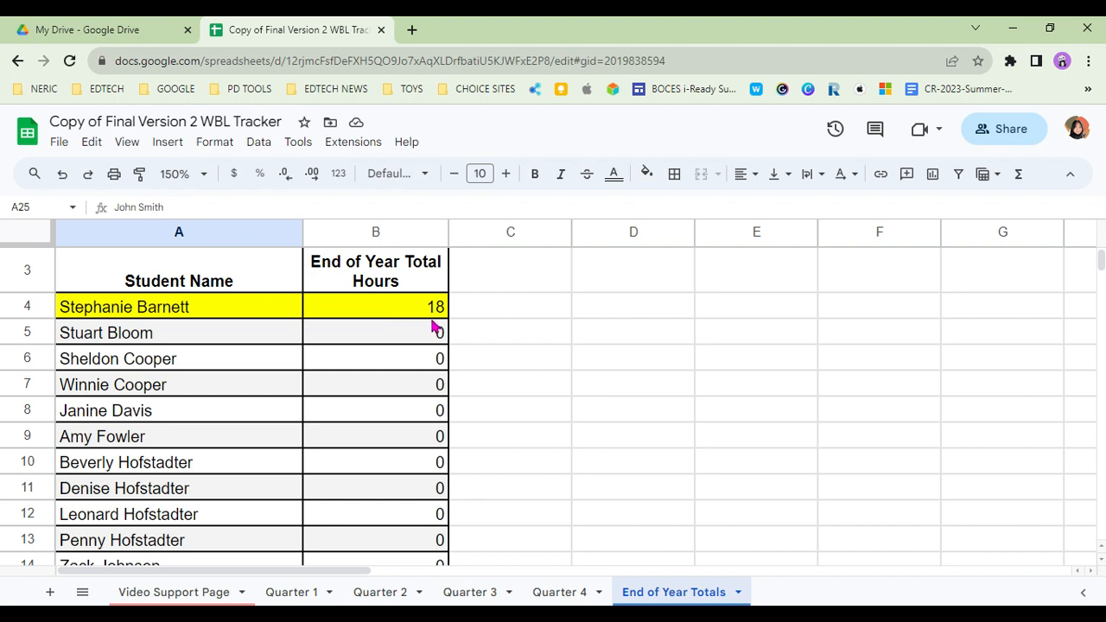
{"action": "scroll", "coordinate": [424, 372], "scroll_direction": "down", "scroll_amount": 3}
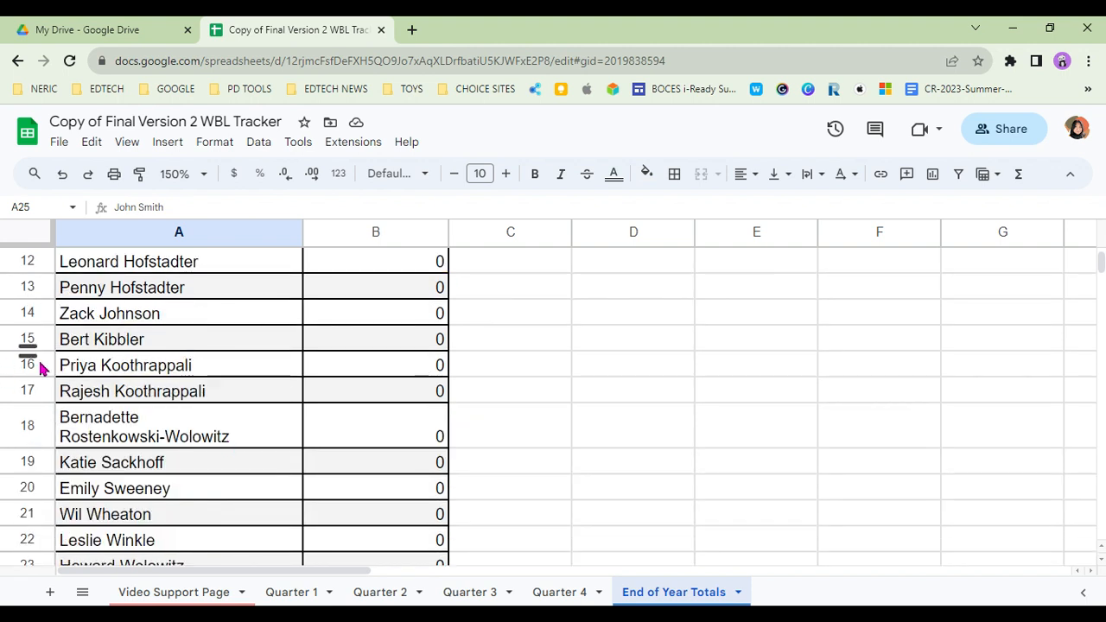
{"action": "scroll", "coordinate": [65, 459], "scroll_direction": "down", "scroll_amount": 1}
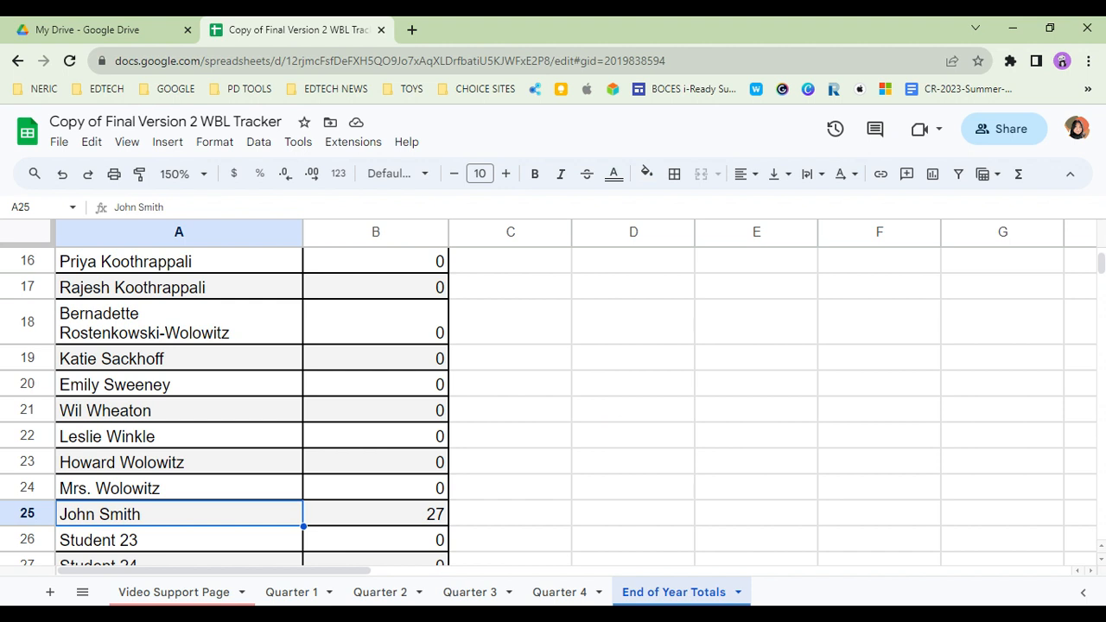
Step: Review the Quarter 1 hours and the video and booking entries on the Video Support Page sheet
{"action": "left_click", "coordinate": [294, 593]}
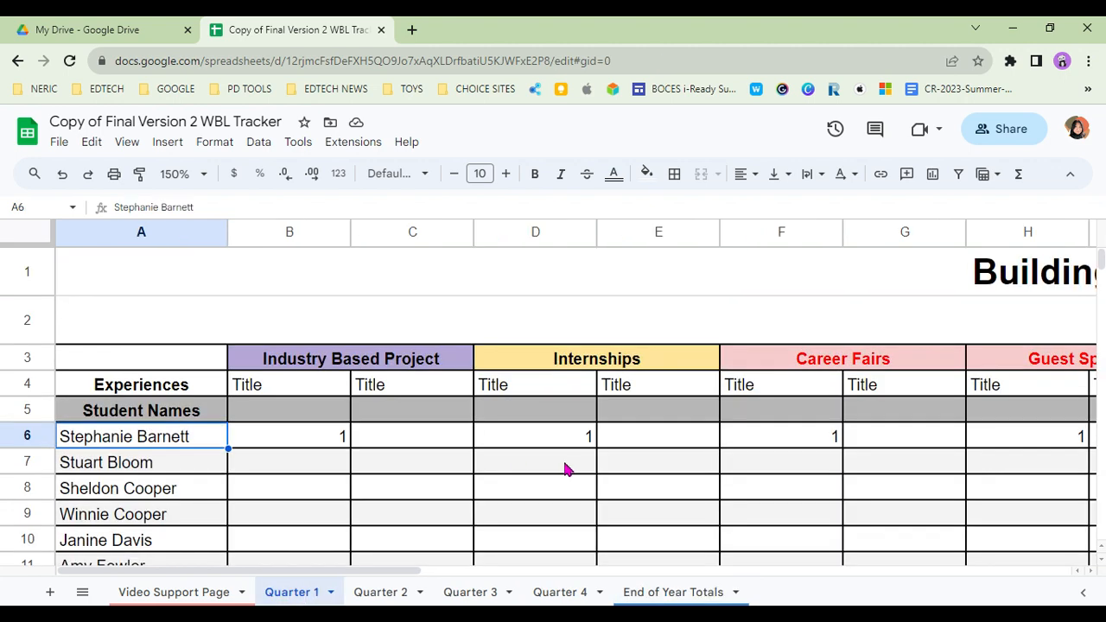
{"action": "left_click_drag", "start_coordinate": [277, 571], "coordinate": [543, 584]}
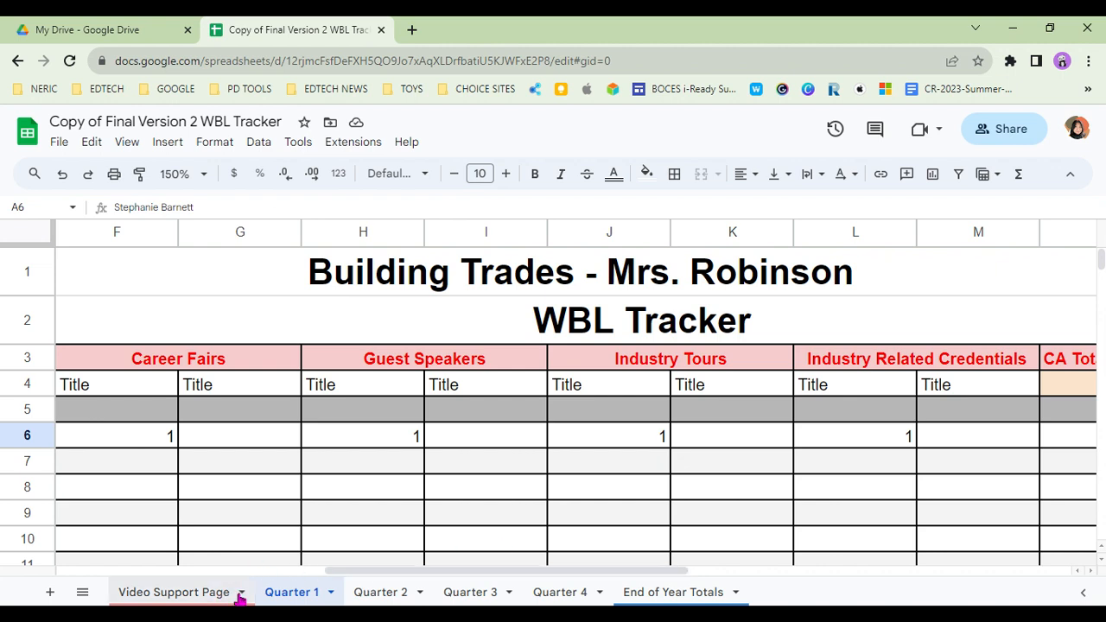
{"action": "left_click", "coordinate": [177, 596]}
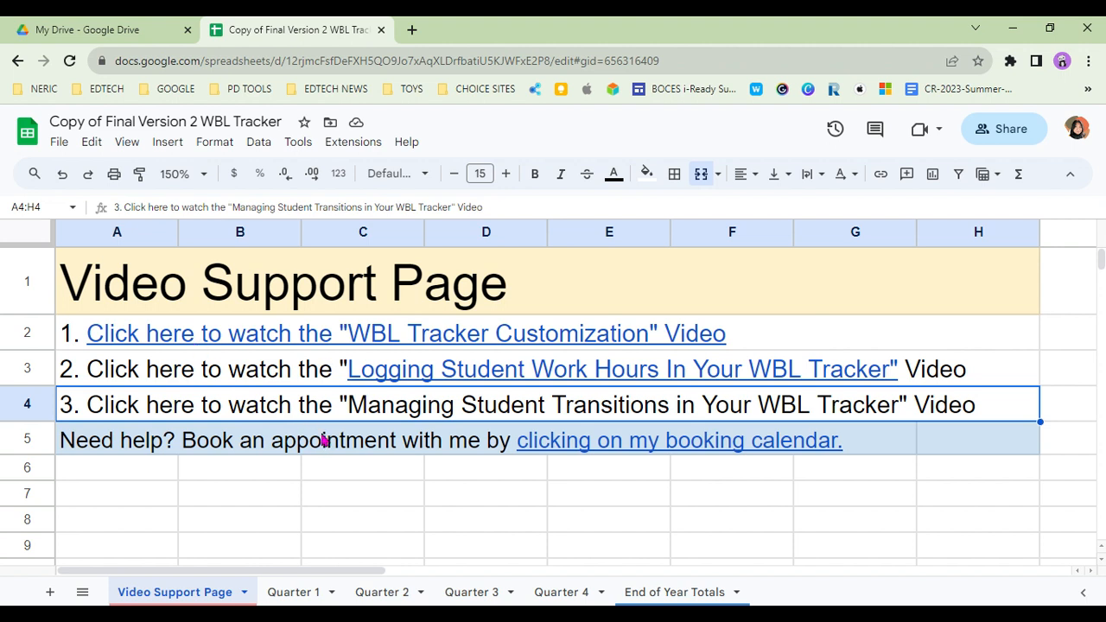
{"action": "left_click", "coordinate": [444, 519]}
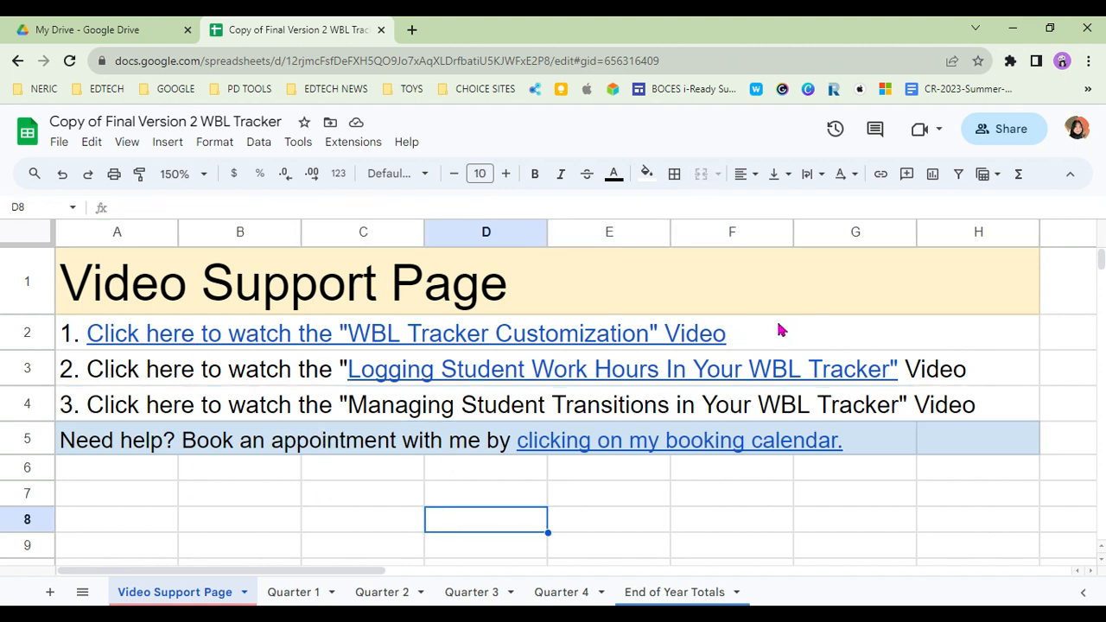
{"action": "left_click", "coordinate": [1012, 376]}
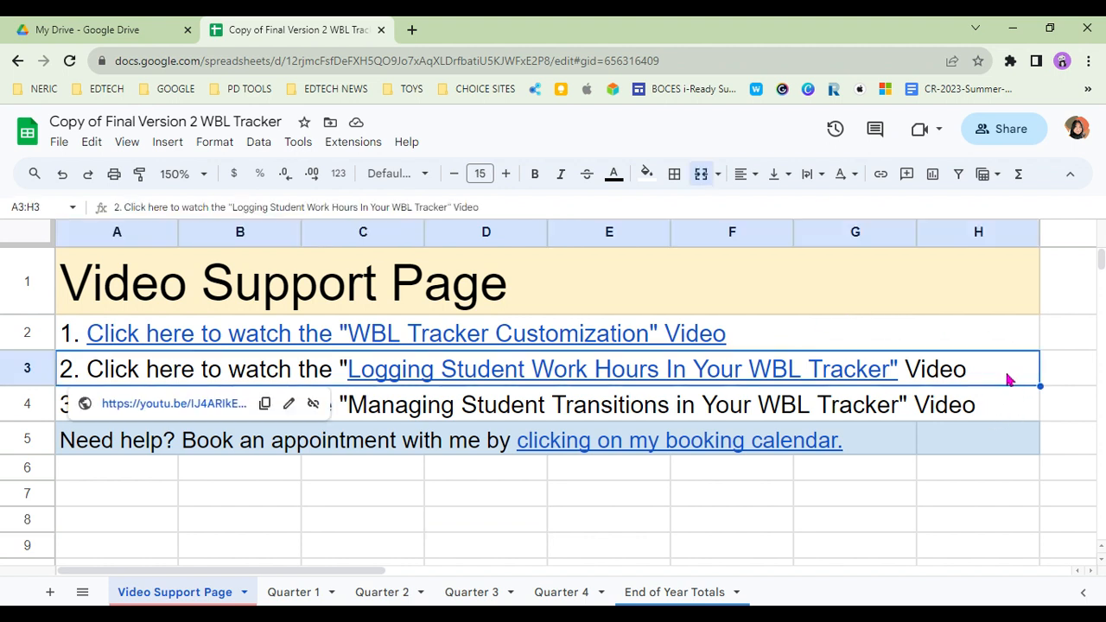
{"action": "left_click", "coordinate": [1058, 412]}
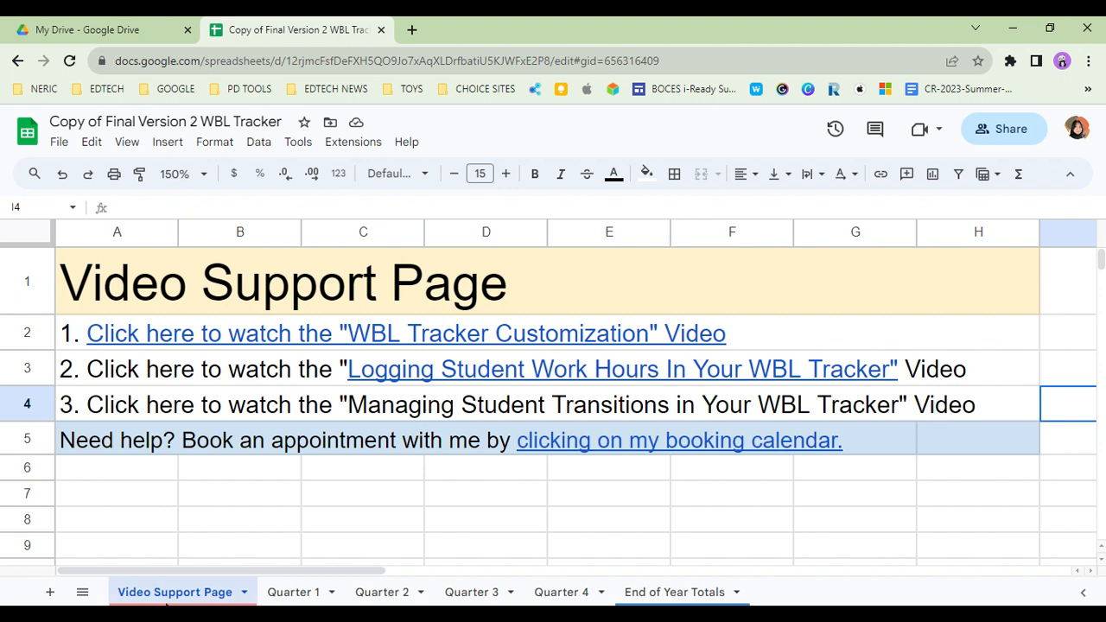
{"action": "left_click", "coordinate": [173, 524]}
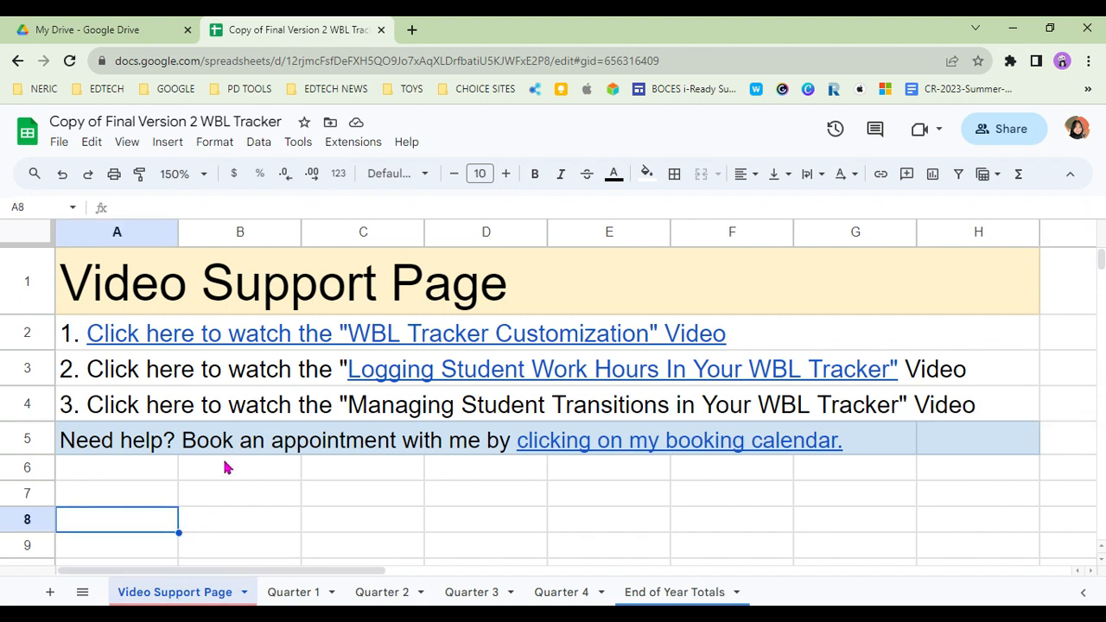